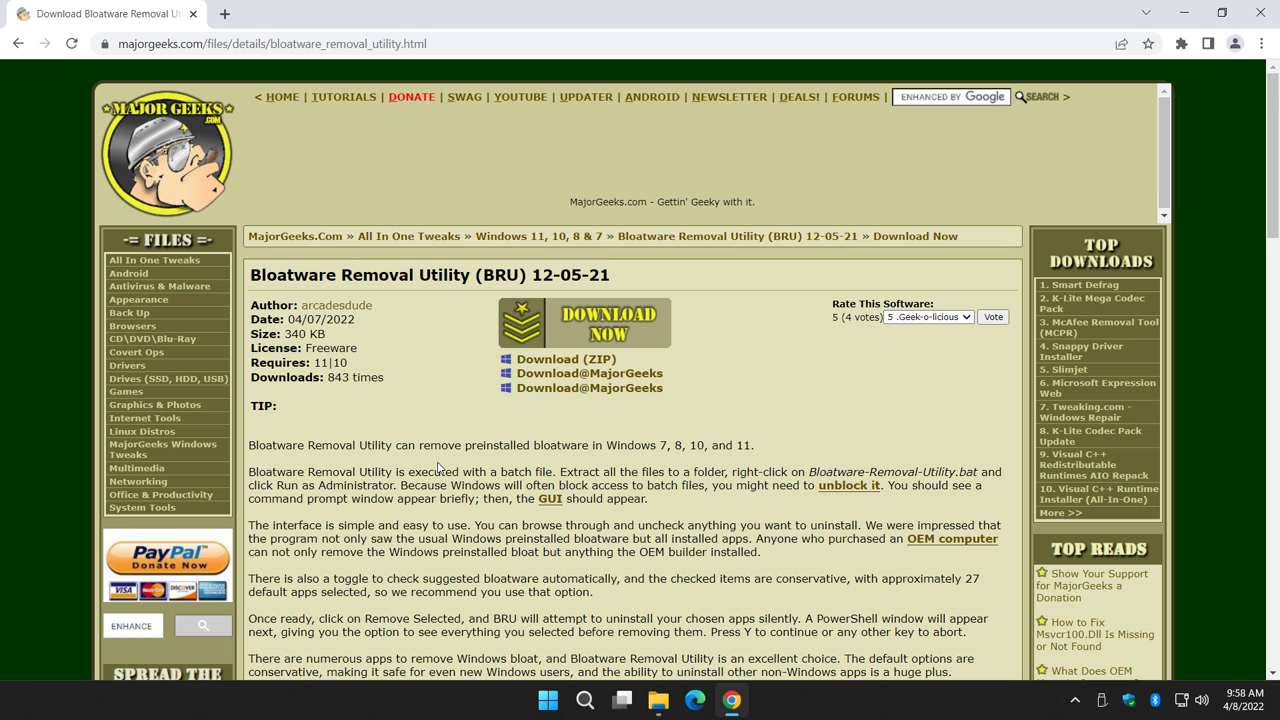
Open the guide on unblocking downloaded files, then close it again.
scroll(437, 465, "down", 1)
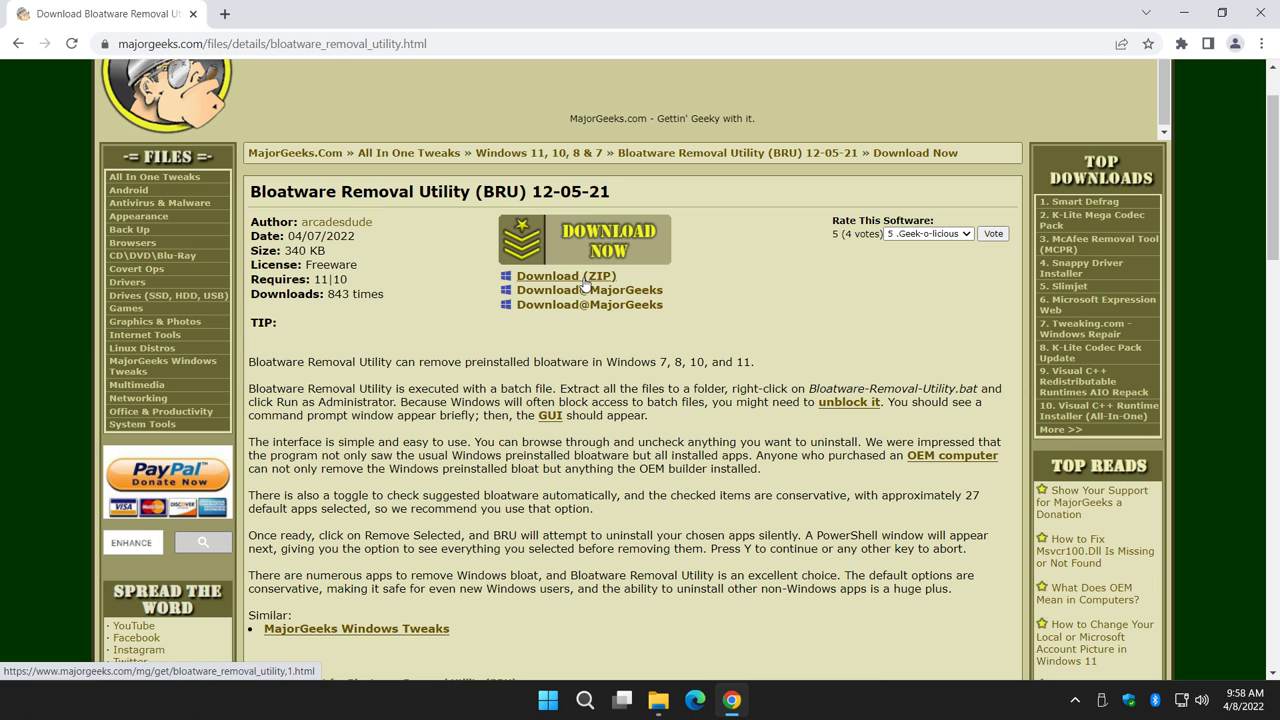
left_click(855, 404)
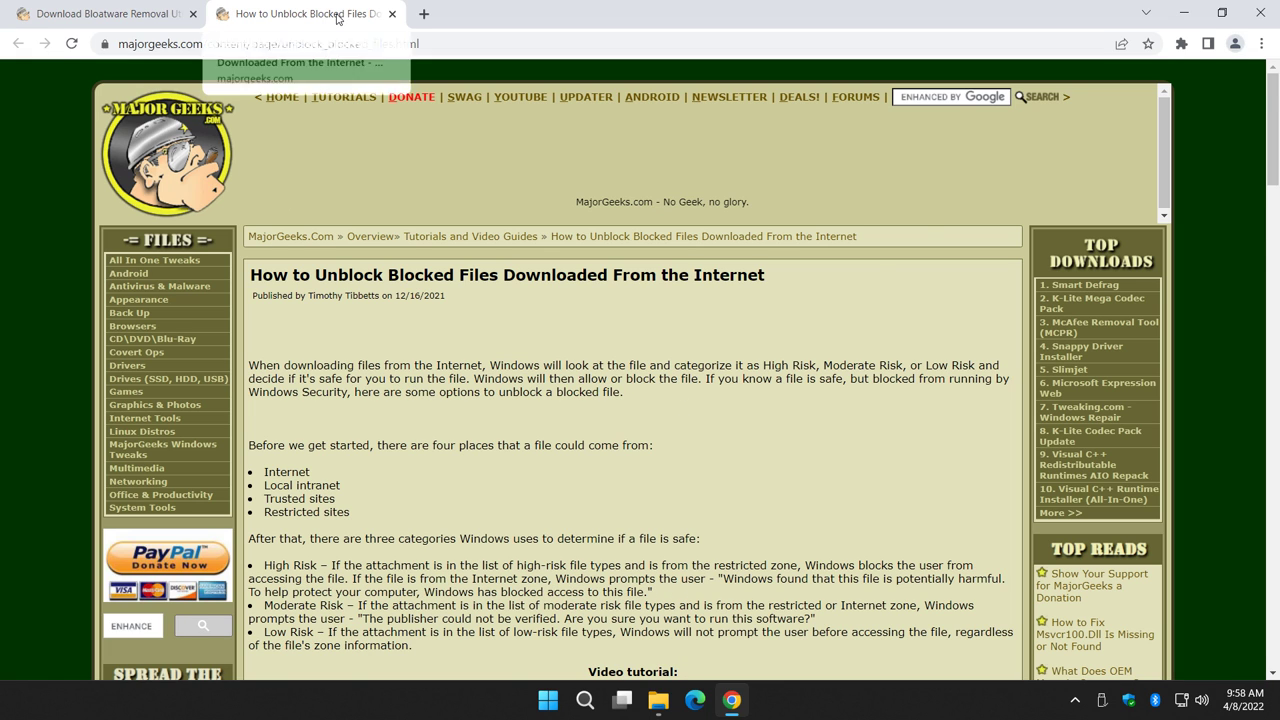
key("ctrl+w")
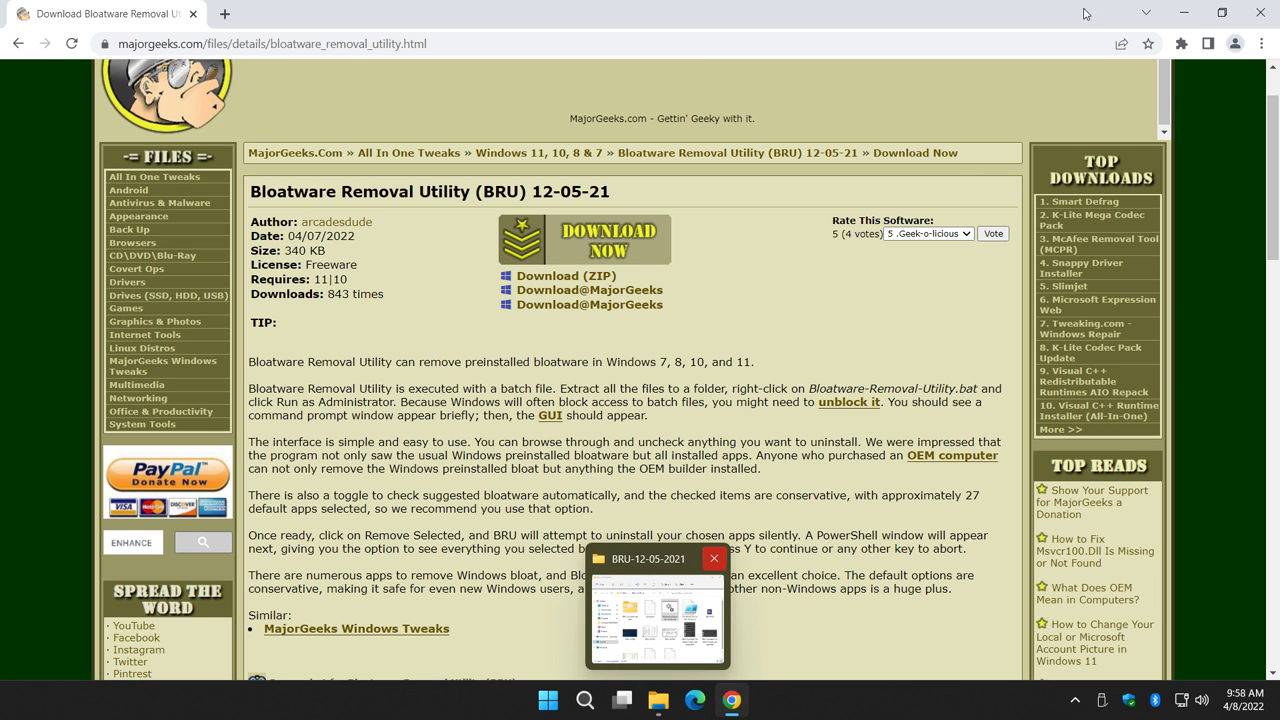
Bring the extracted BRU-12-05-2021 folder forward and select Bloatware-Removal-Utility.bat.
left_click(1184, 13)
left_click(32, 356)
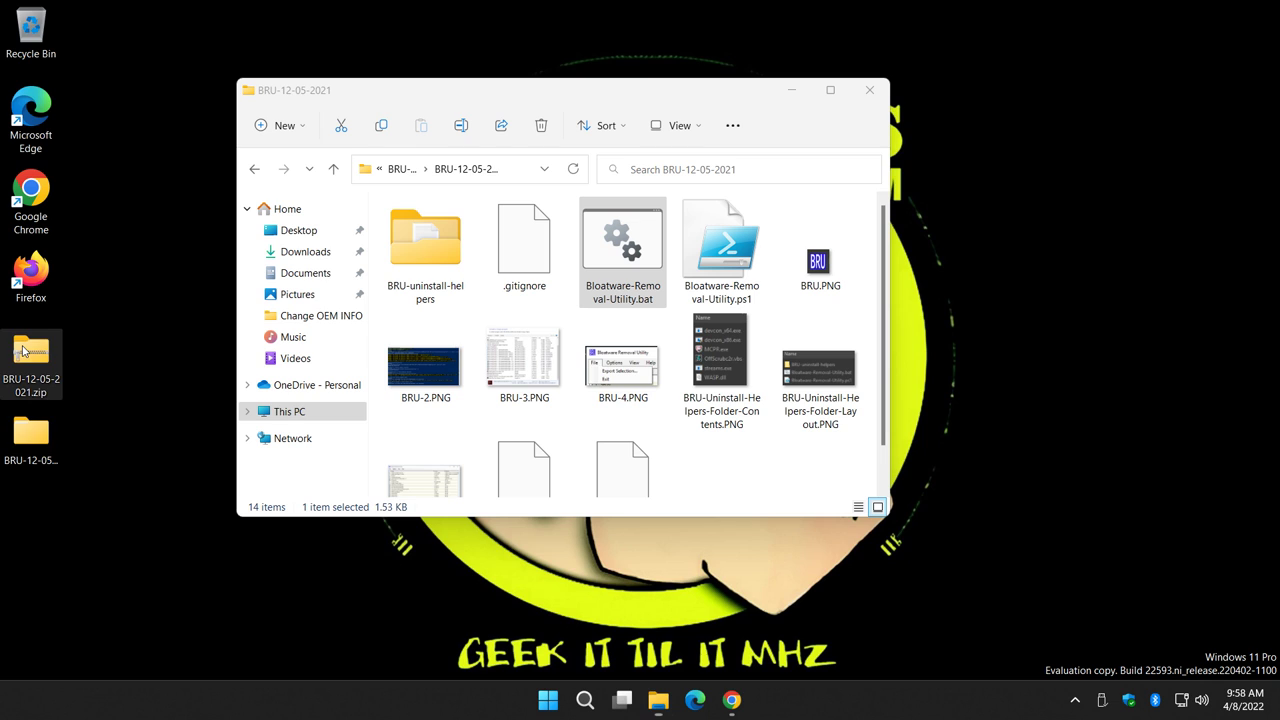
left_click(37, 444)
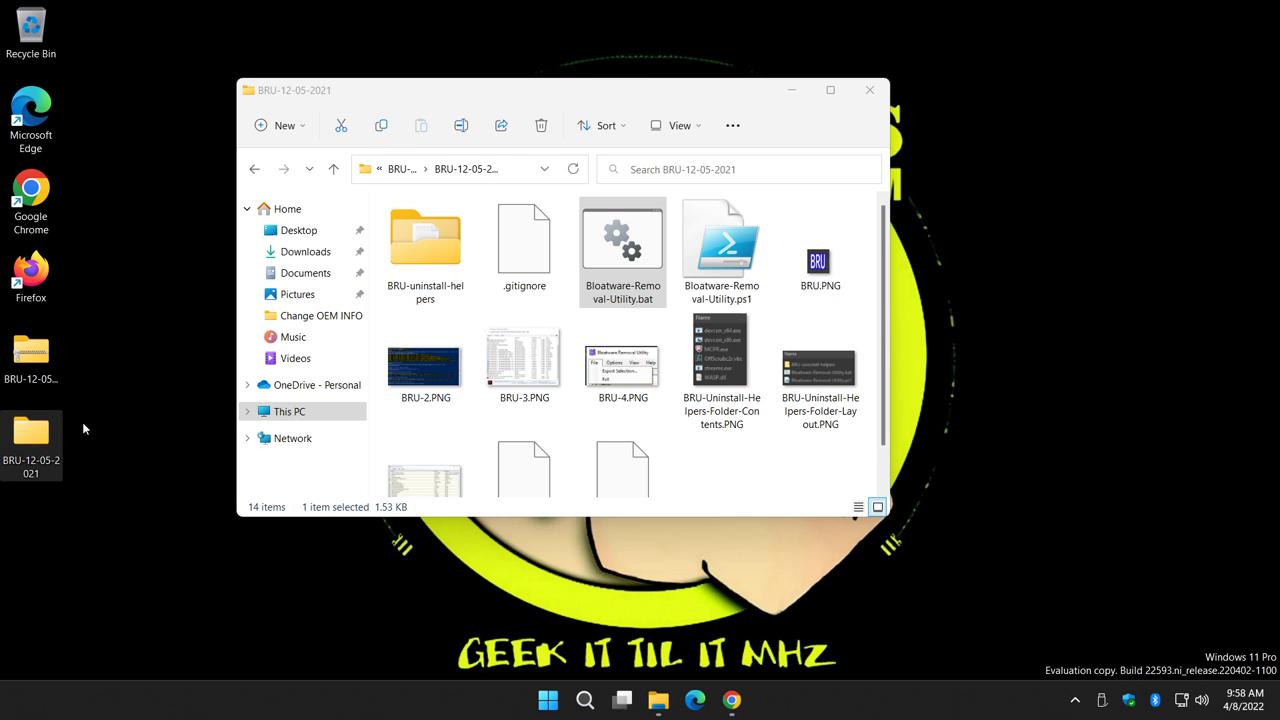
left_click(632, 264)
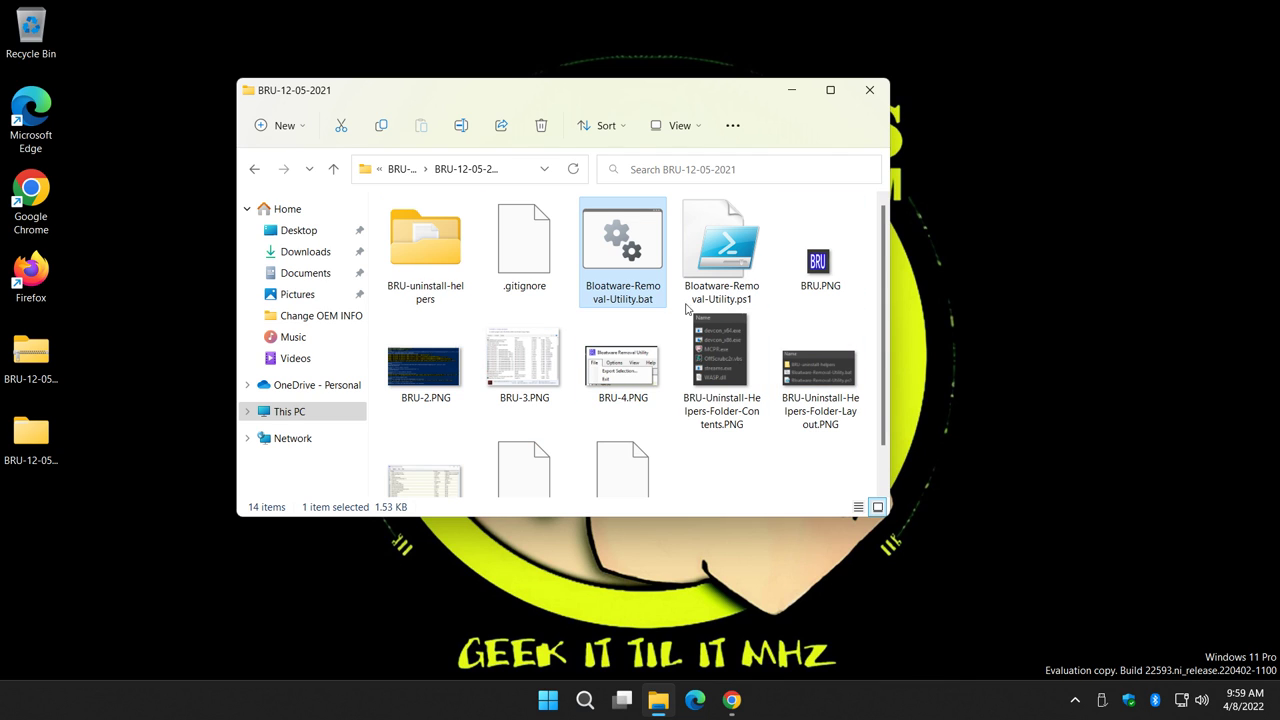
left_click(720, 265)
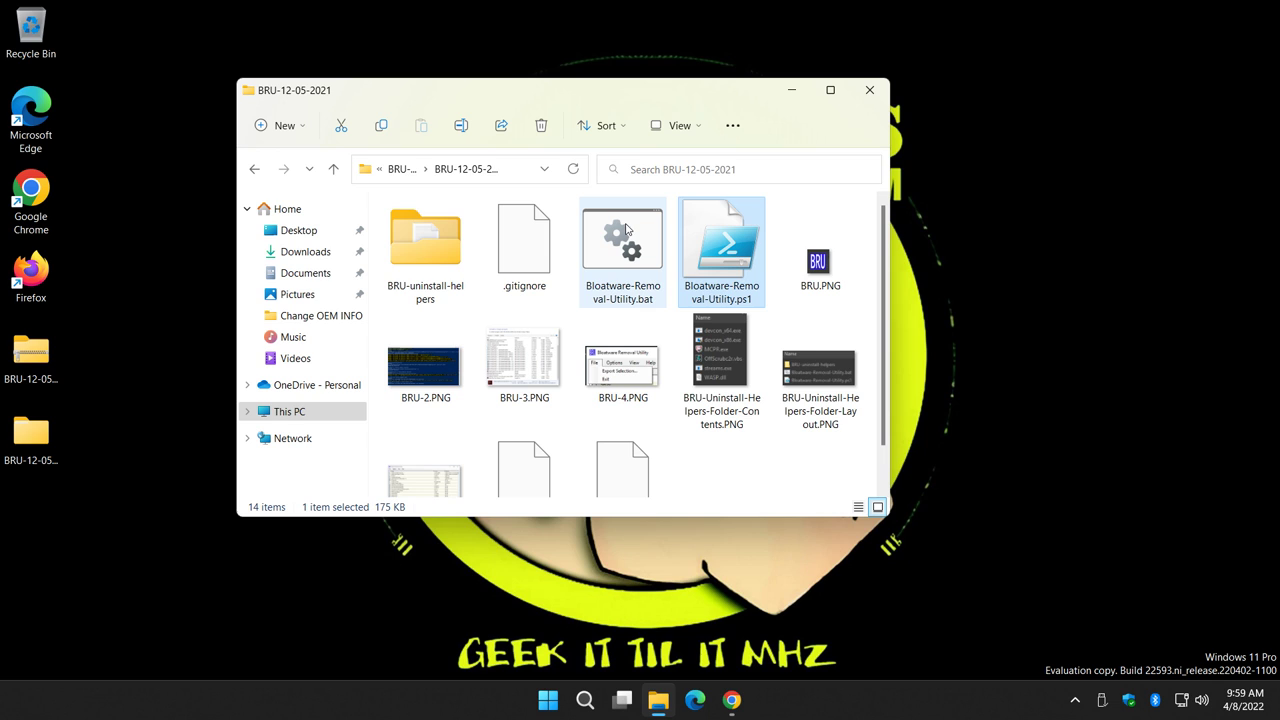
left_click(625, 234)
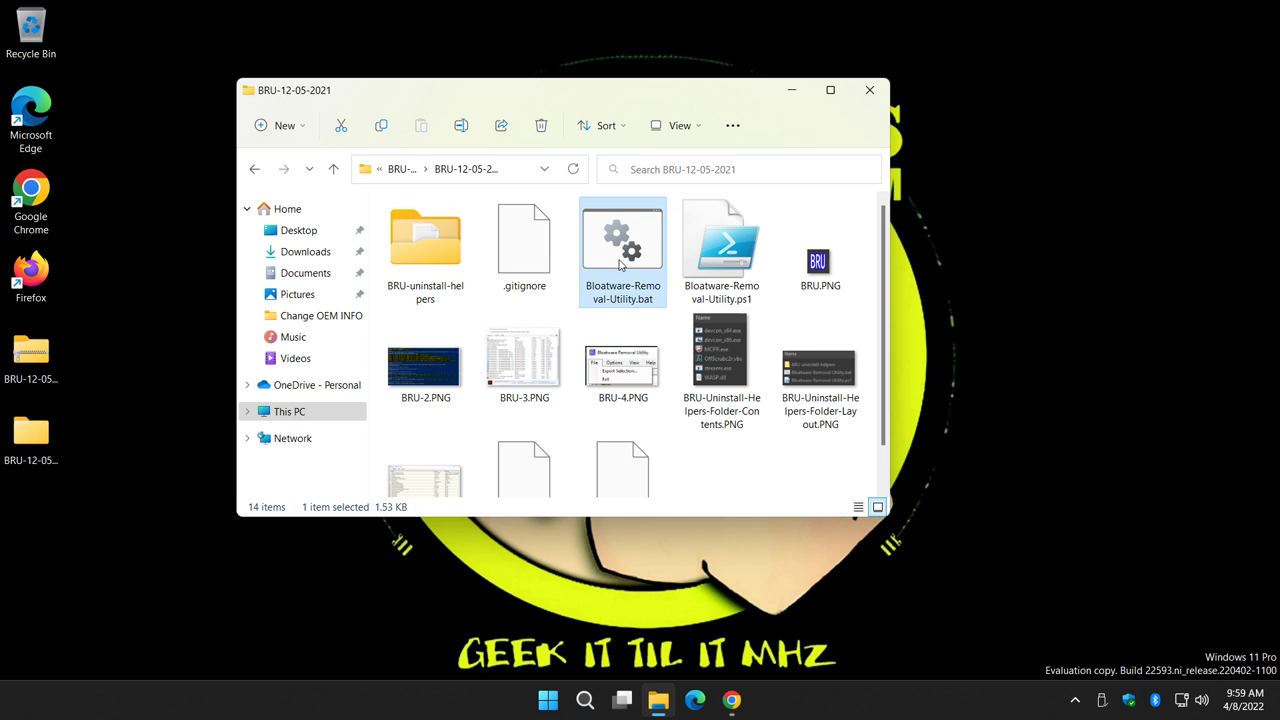
Switch the folder view through Small icons and Details back to Large icons, then right-click the .bat.
left_click(690, 130)
left_click(688, 182)
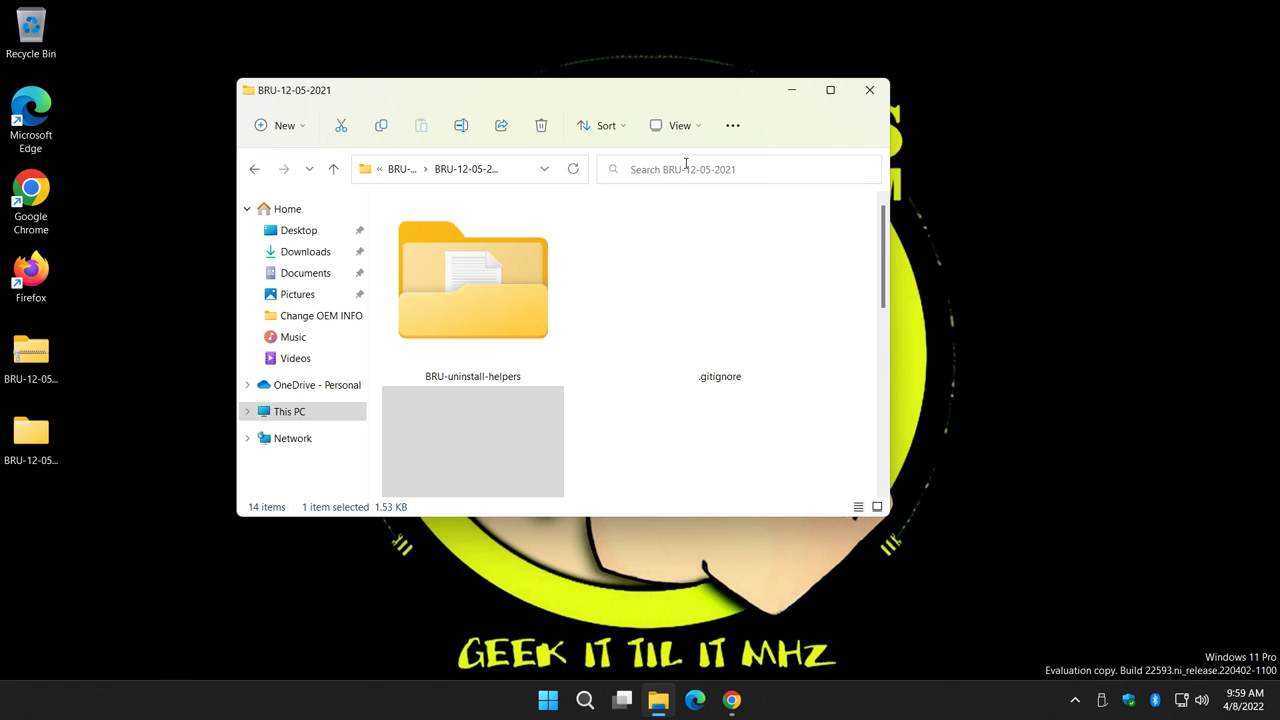
left_click(692, 128)
left_click(682, 245)
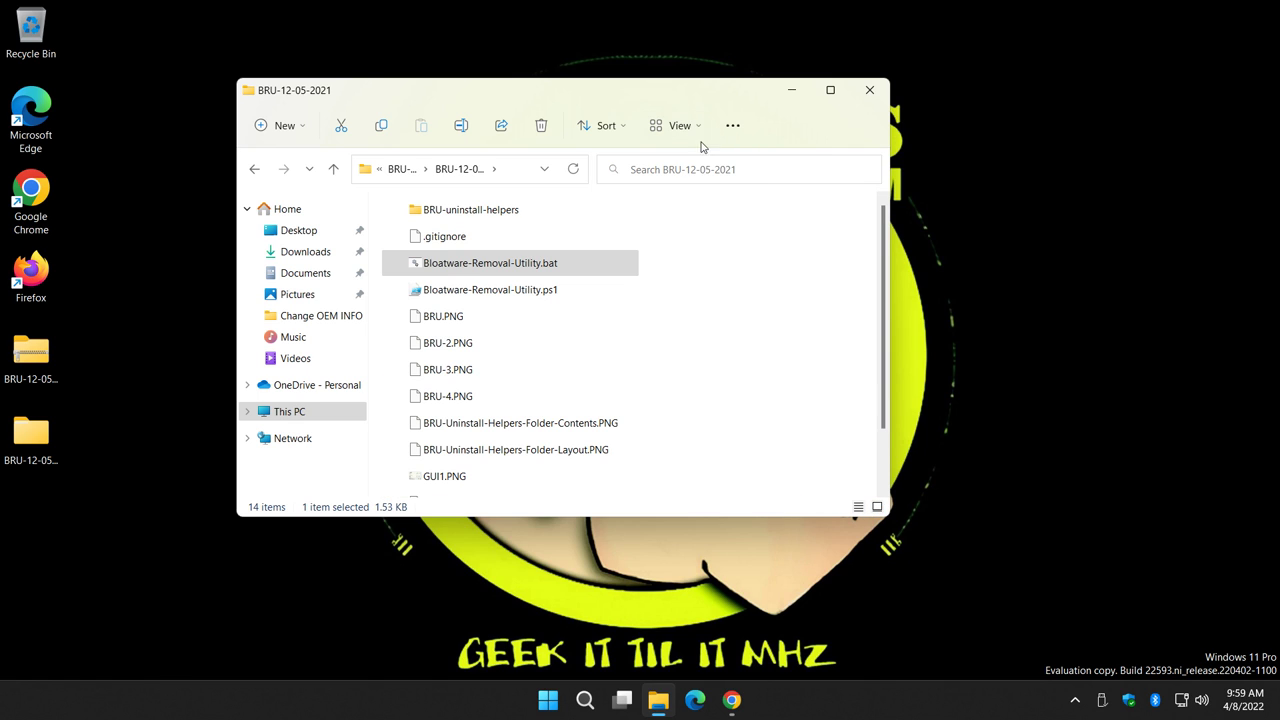
left_click(700, 128)
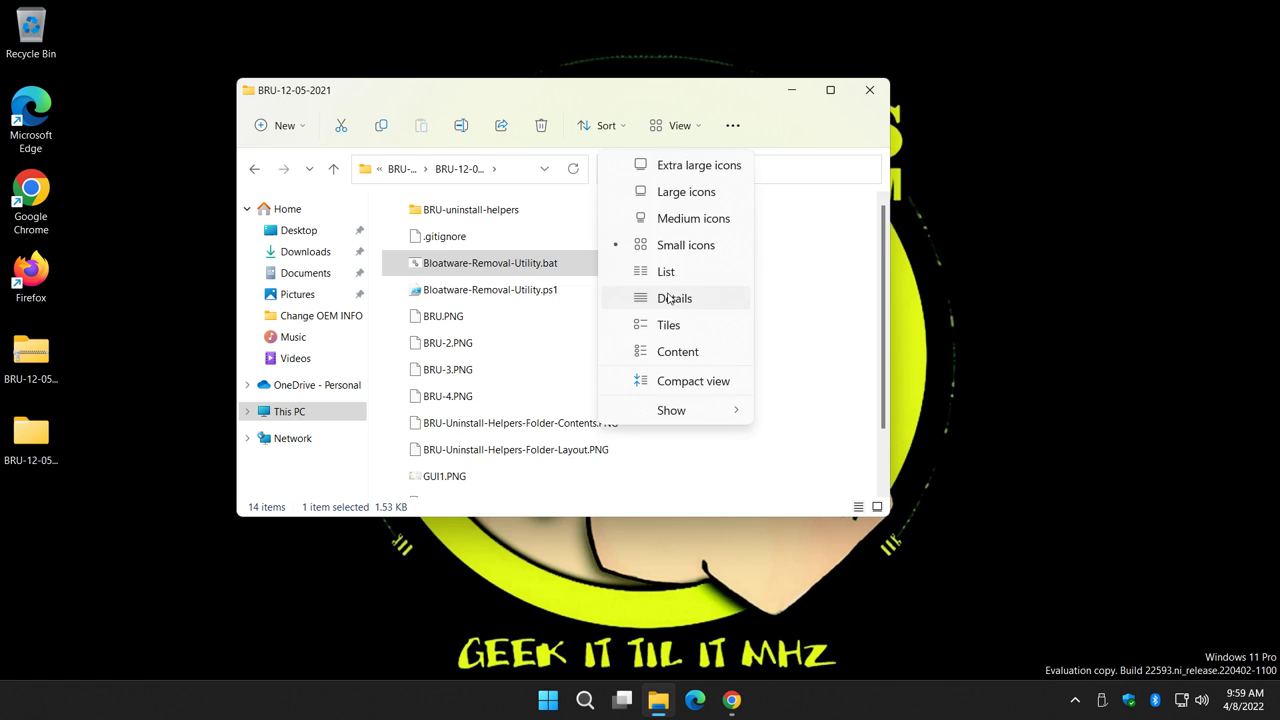
left_click(672, 297)
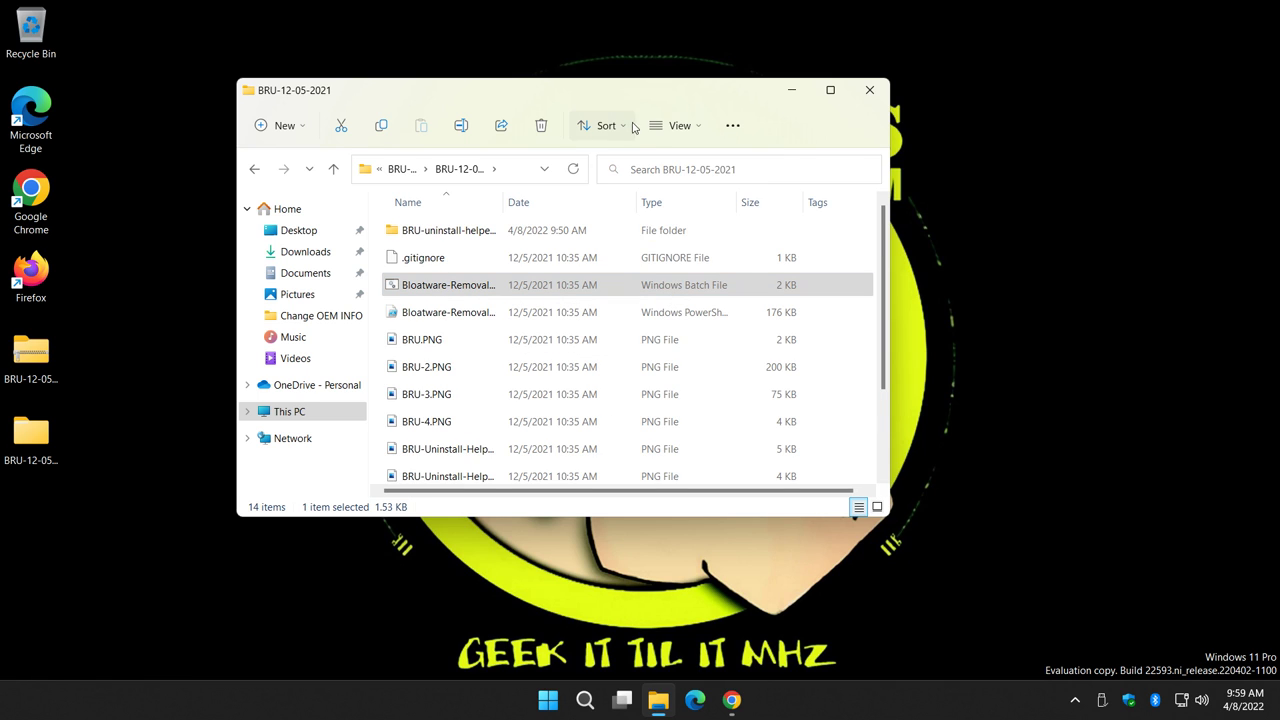
left_click(674, 126)
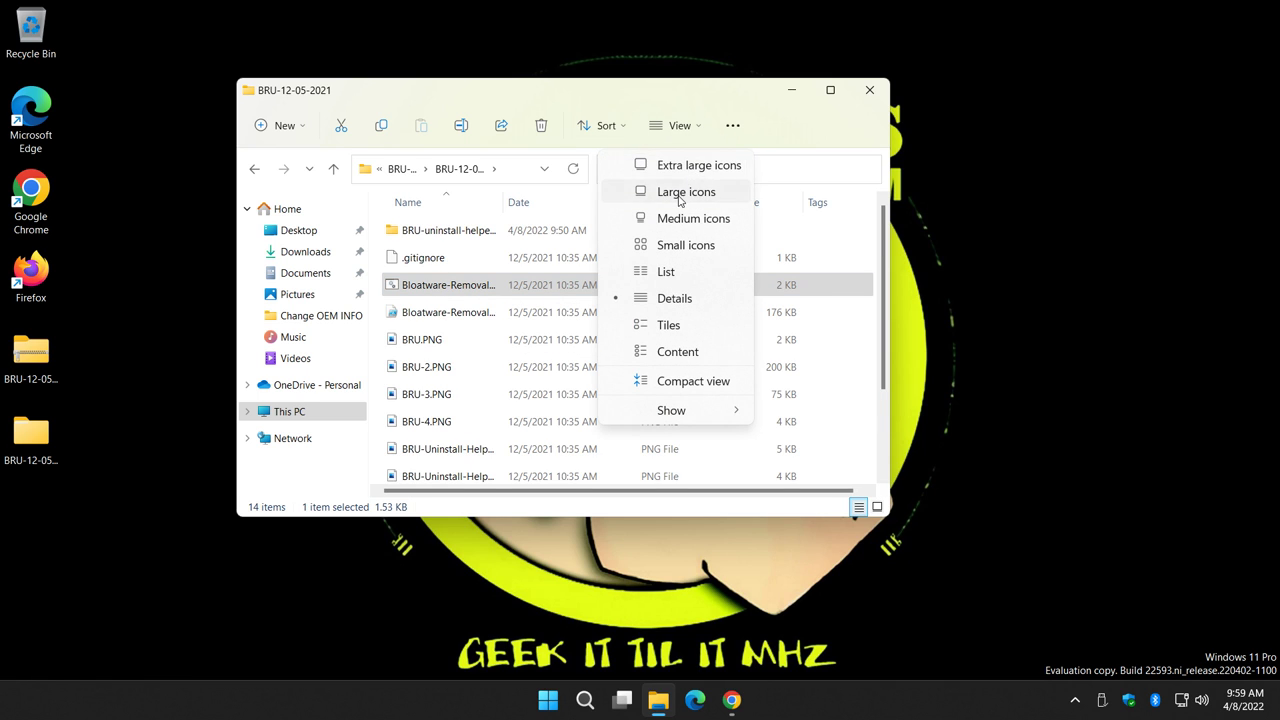
left_click(686, 191)
right_click(617, 262)
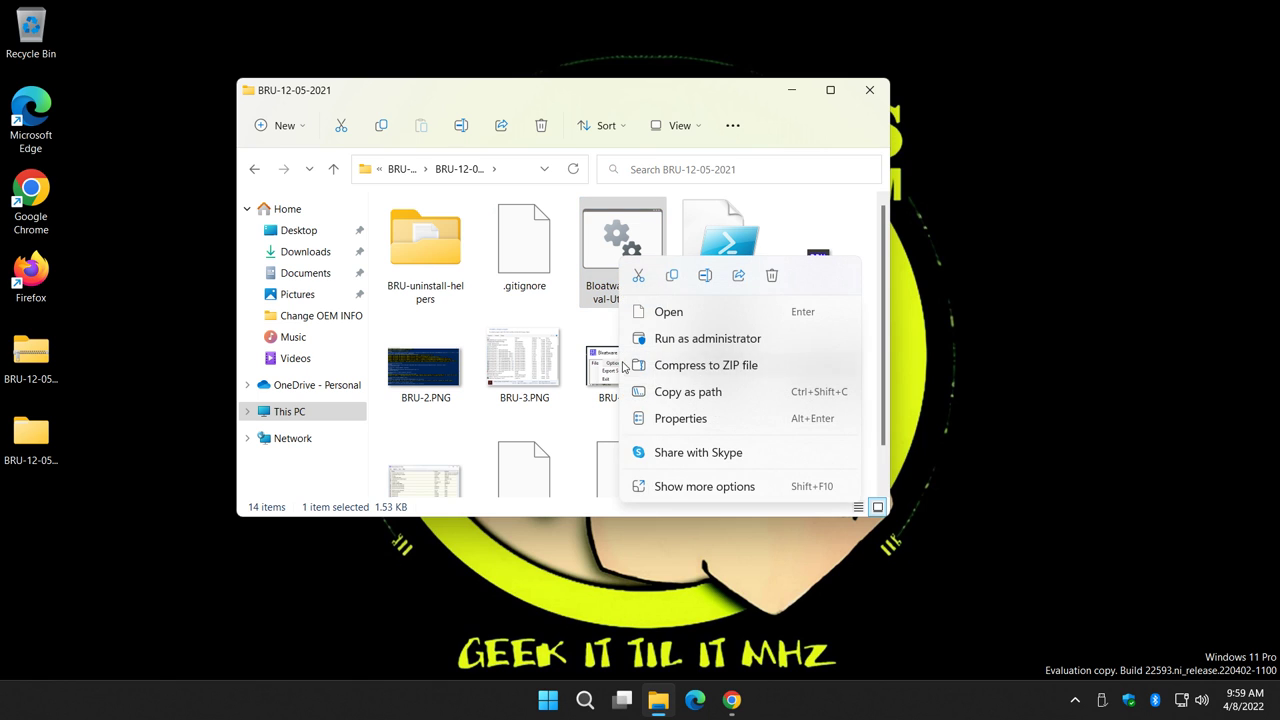
Run Bloatware-Removal-Utility.bat as administrator and approve the User Account Control prompt.
left_click(739, 343)
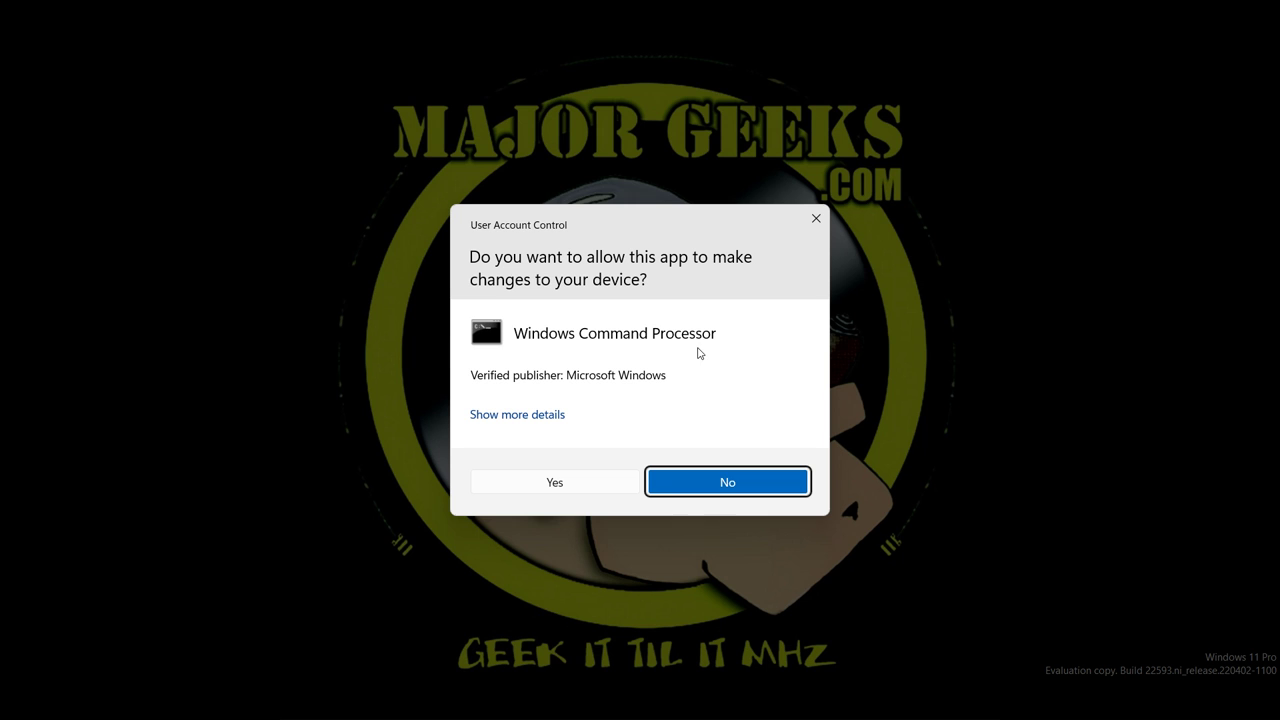
left_click(545, 488)
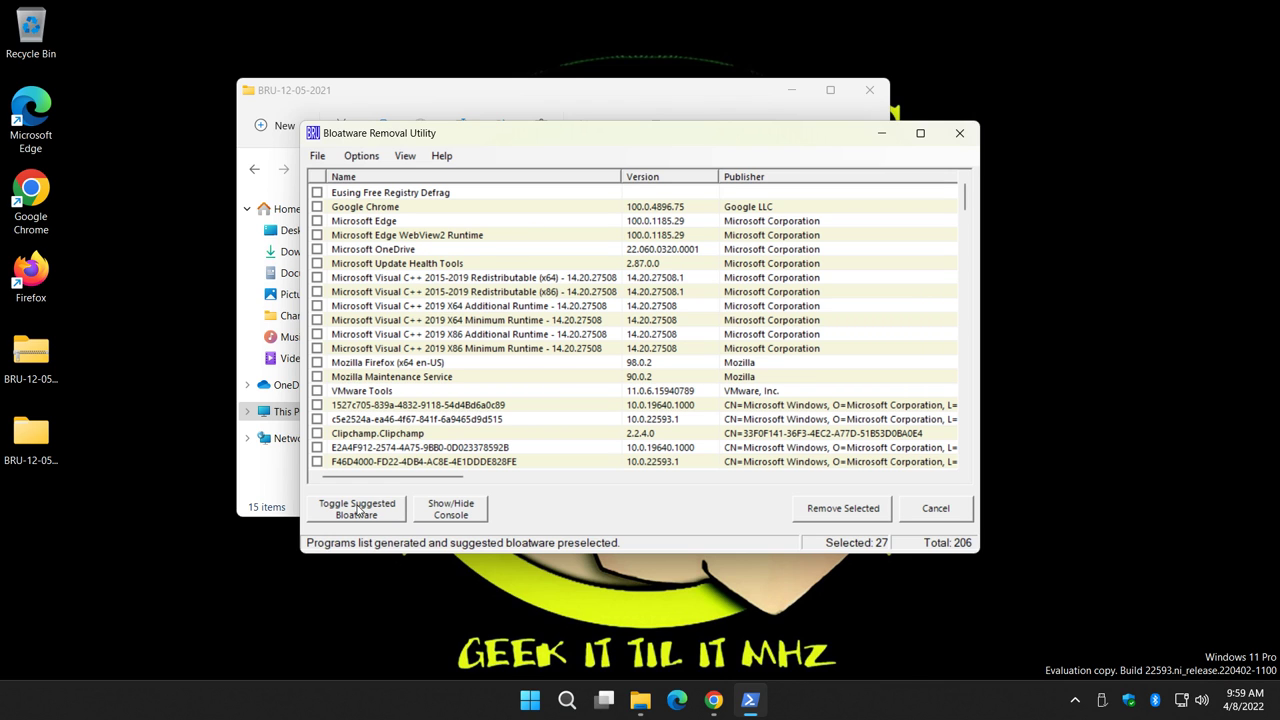
scroll(381, 403, "down", 6)
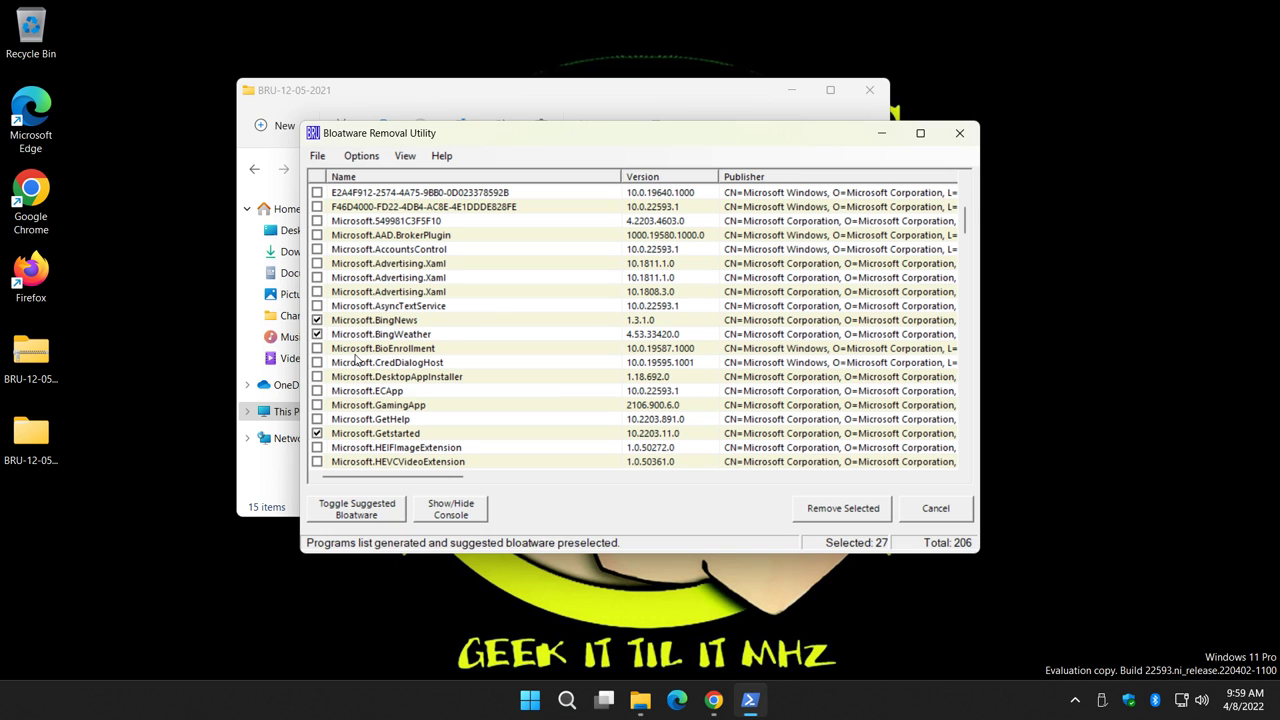
scroll(362, 360, "down", 4)
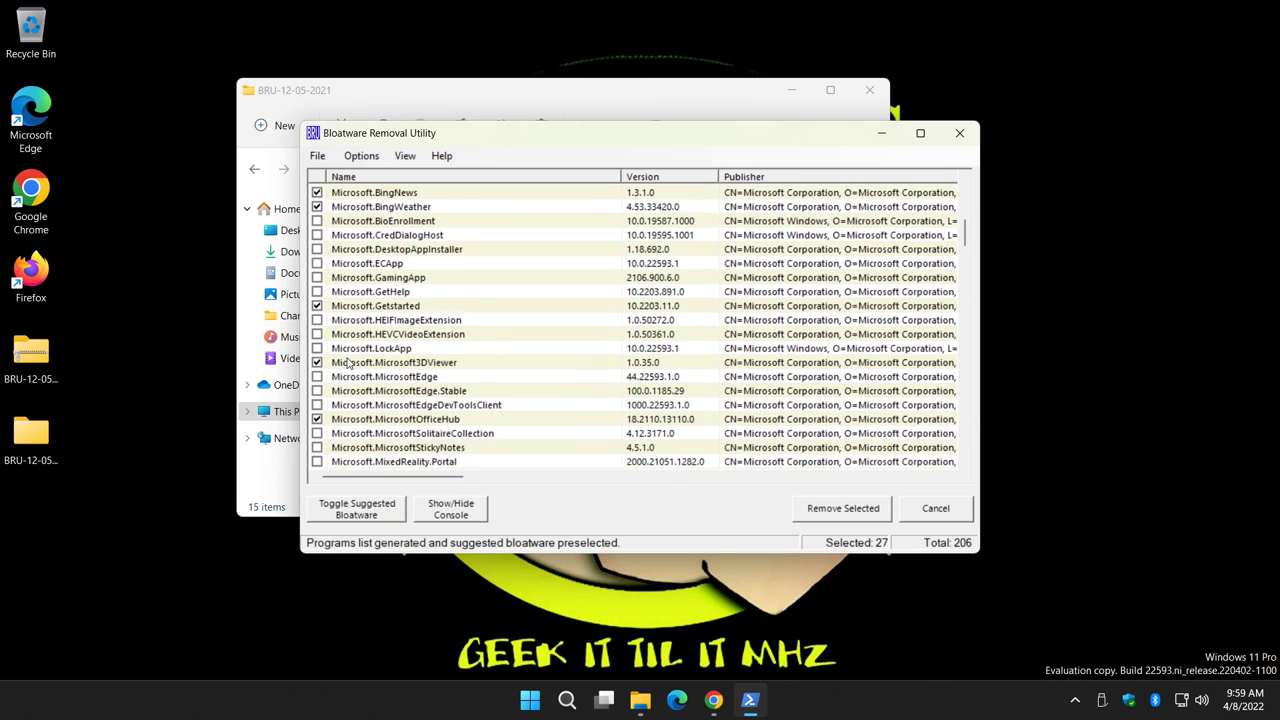
scroll(350, 363, "down", 1)
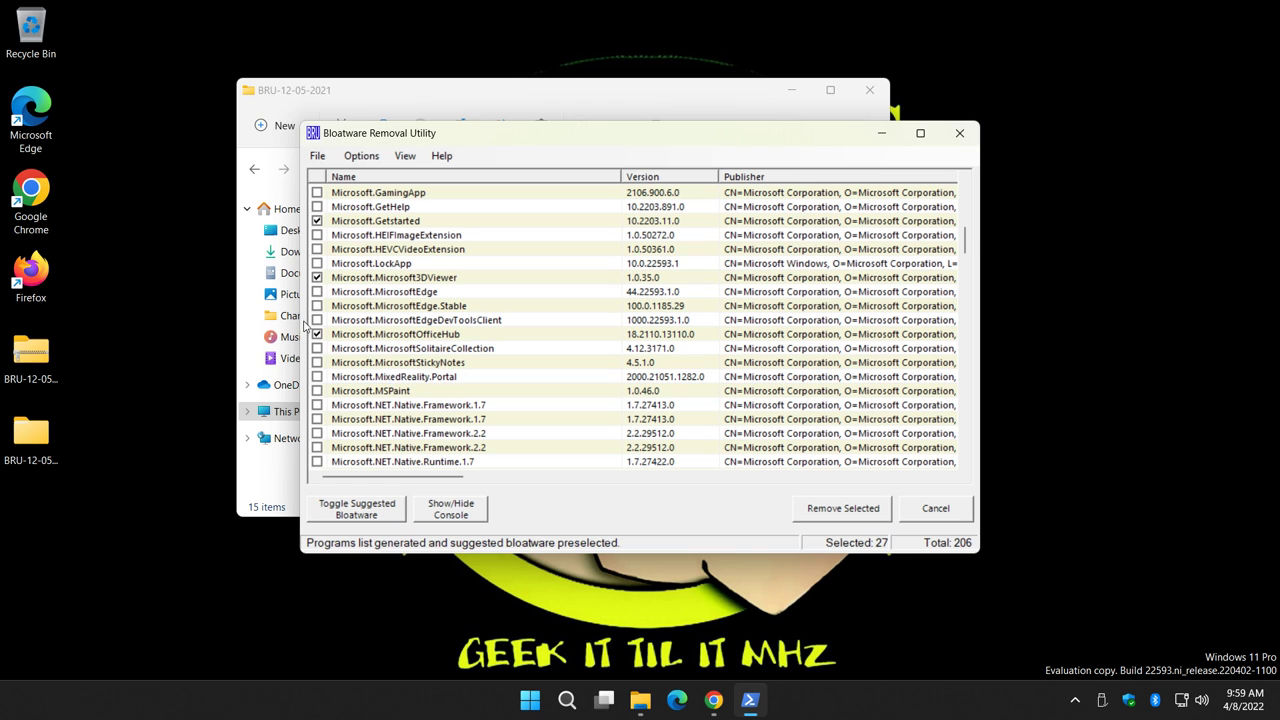
scroll(340, 320, "down", 10)
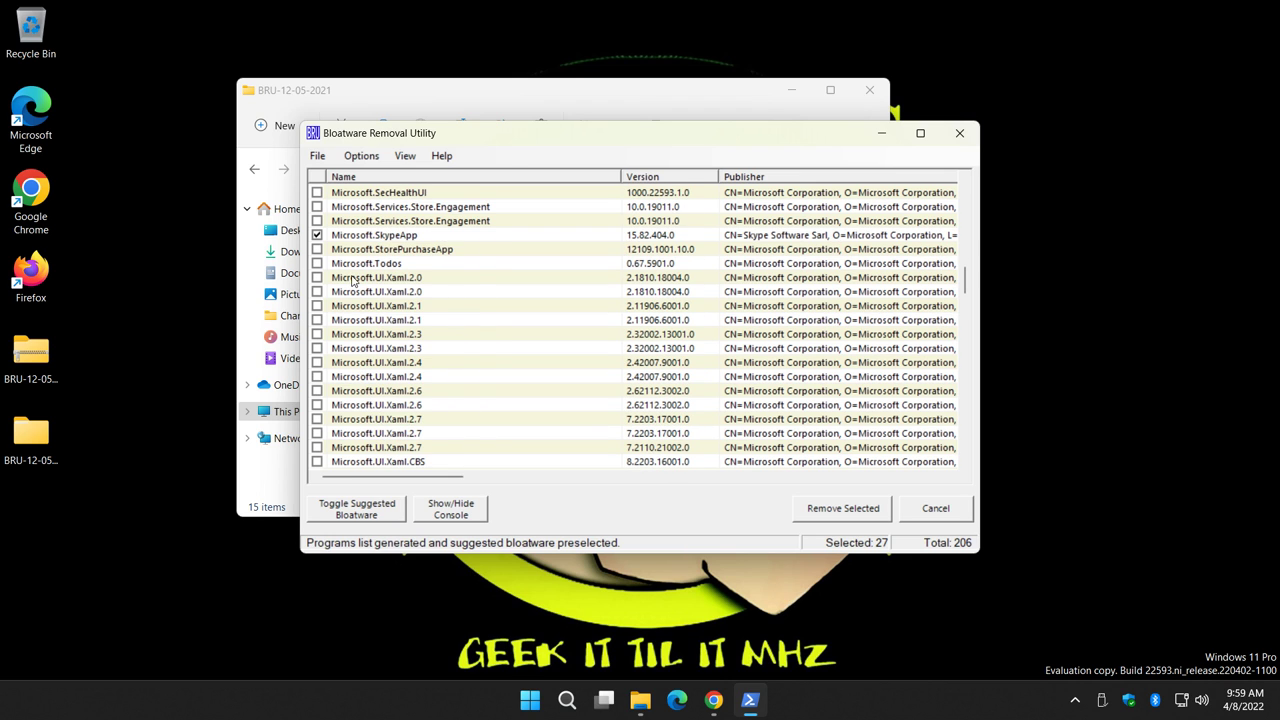
scroll(357, 279, "up", 1)
scroll(350, 325, "down", 8)
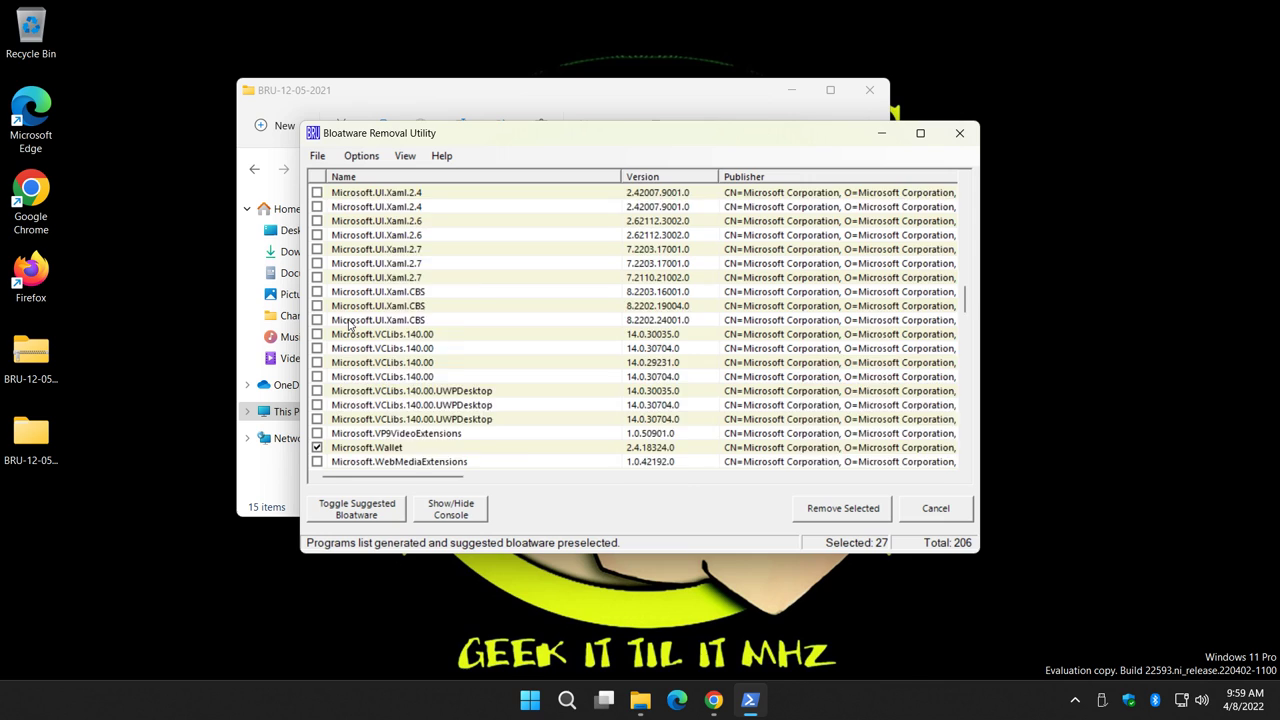
scroll(350, 325, "down", 9)
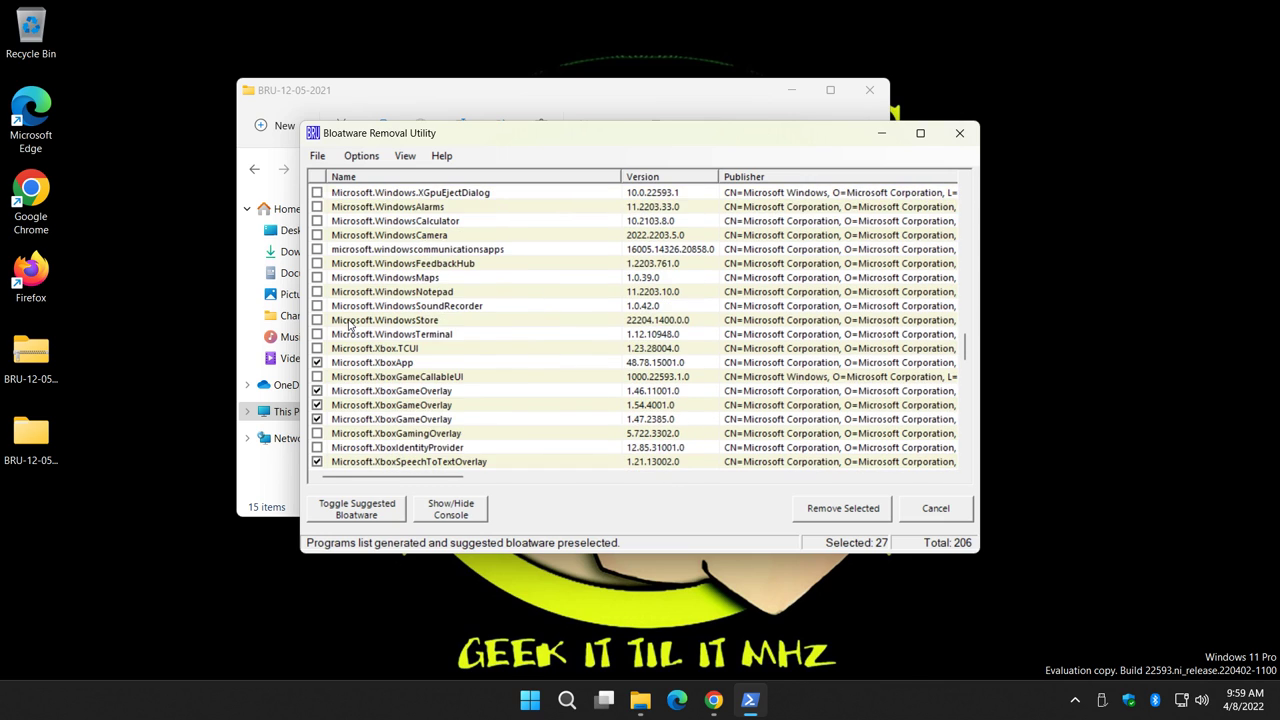
scroll(350, 325, "up", 8)
scroll(350, 325, "up", 3)
scroll(370, 330, "down", 6)
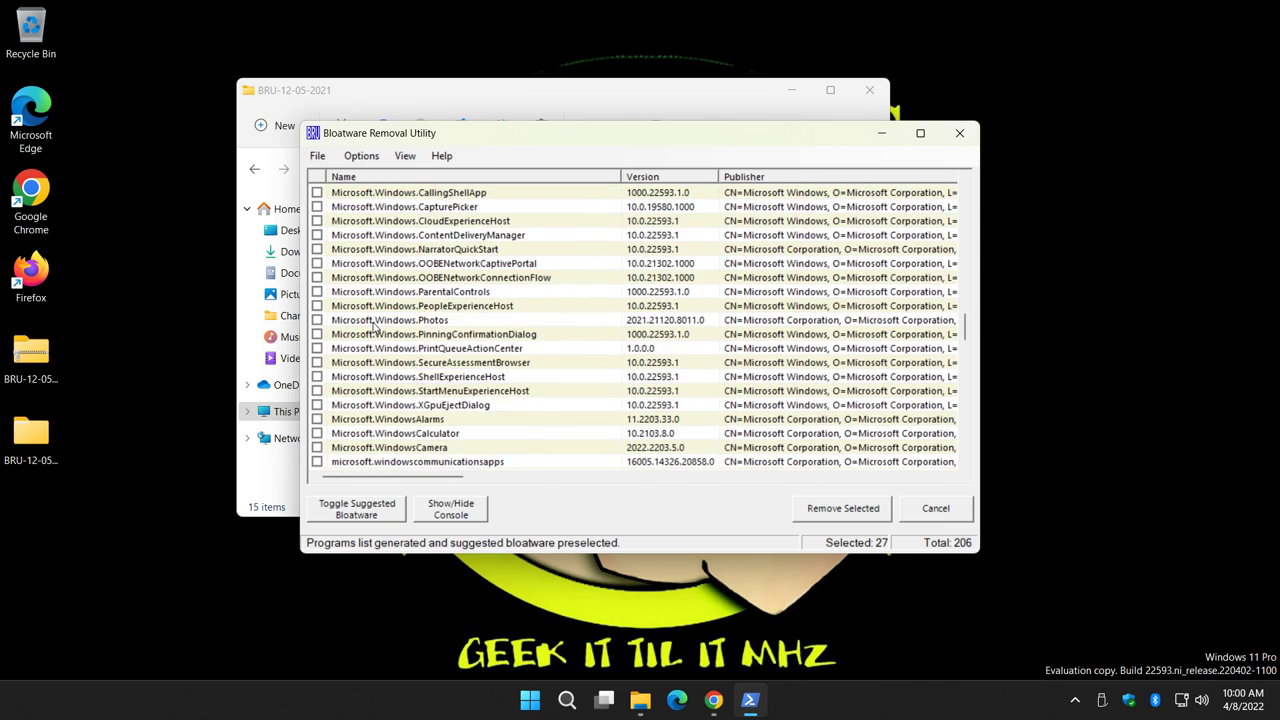
scroll(372, 328, "down", 6)
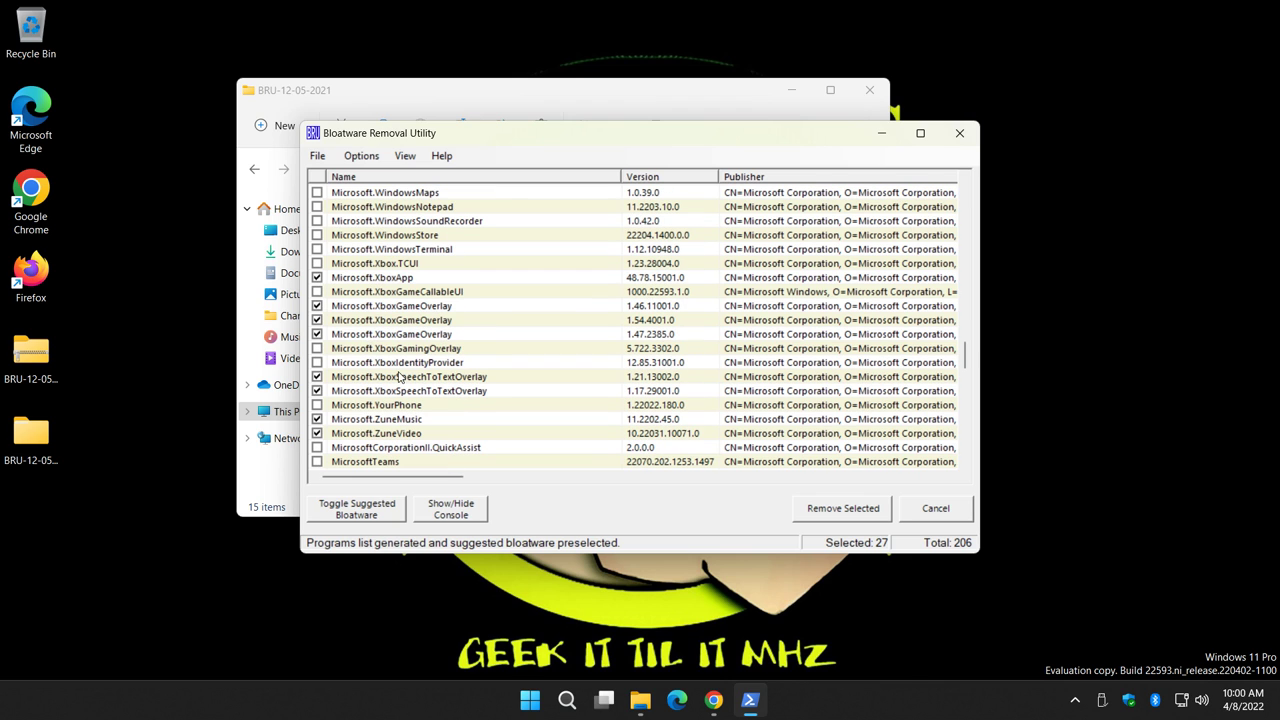
scroll(372, 455, "down", 7)
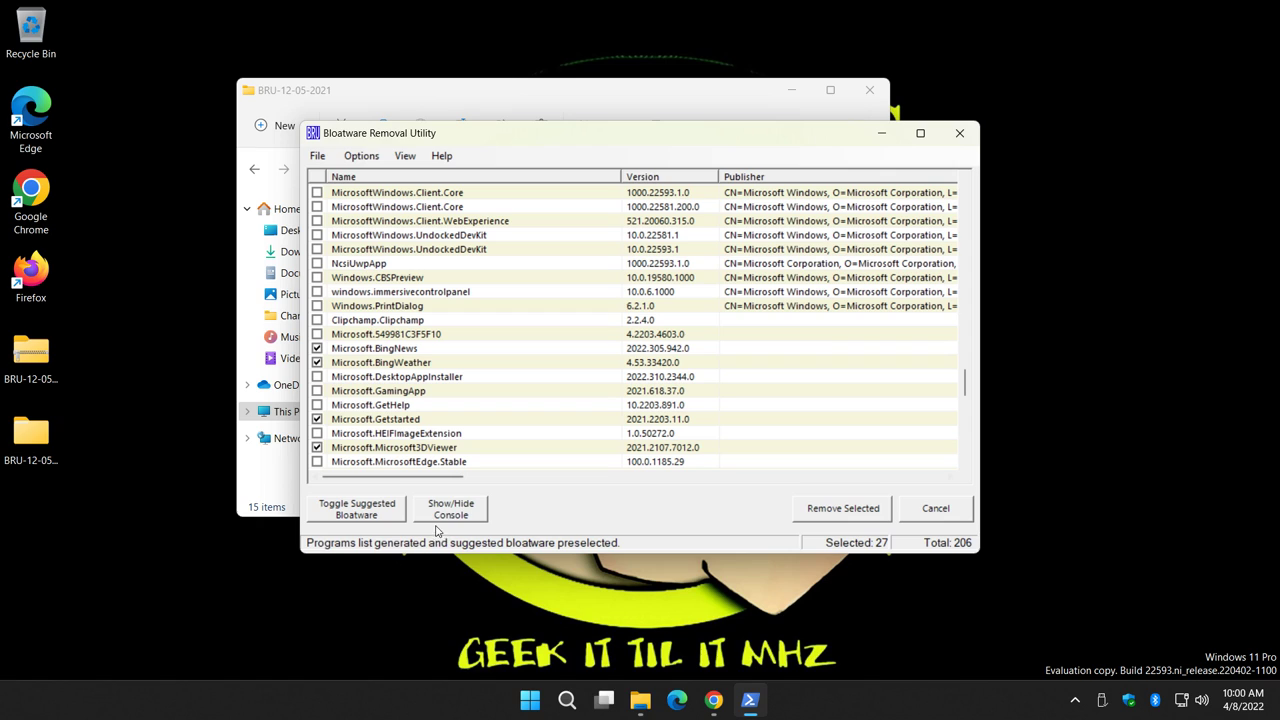
left_click(370, 512)
left_click(365, 511)
scroll(381, 408, "down", 3)
scroll(375, 340, "down", 4)
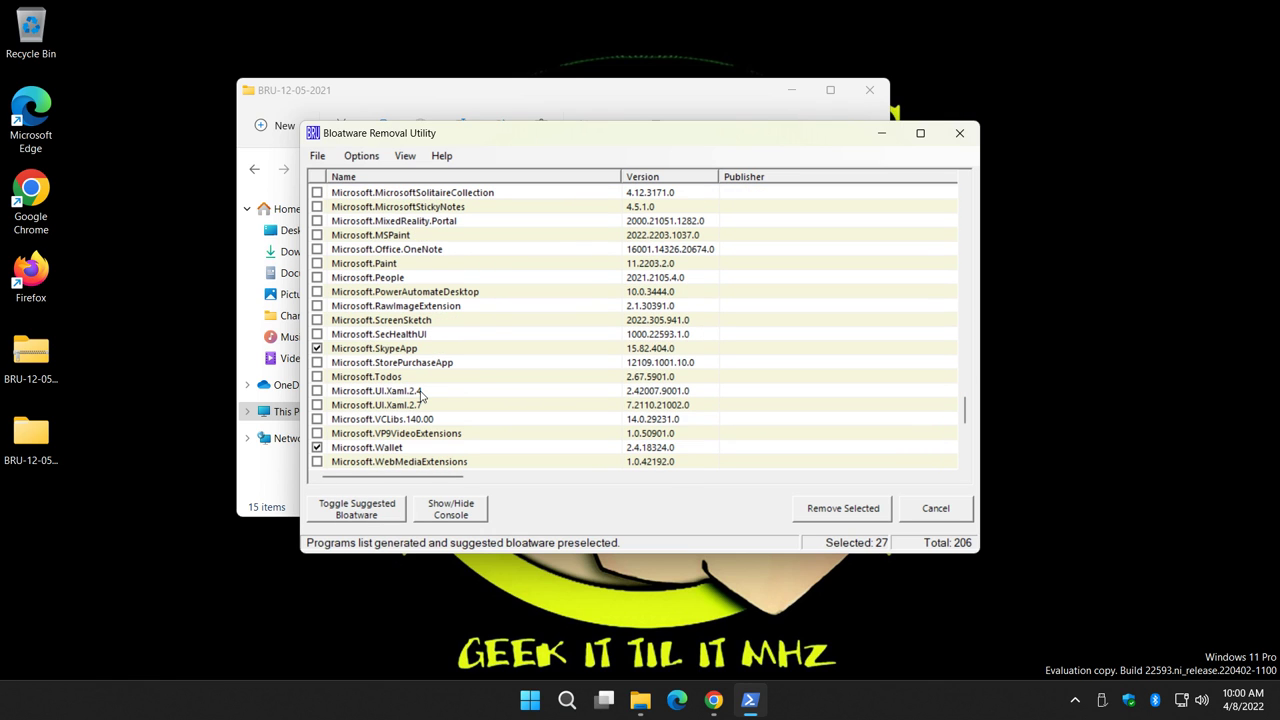
scroll(373, 440, "down", 2)
left_click_drag(966, 430, 978, 202)
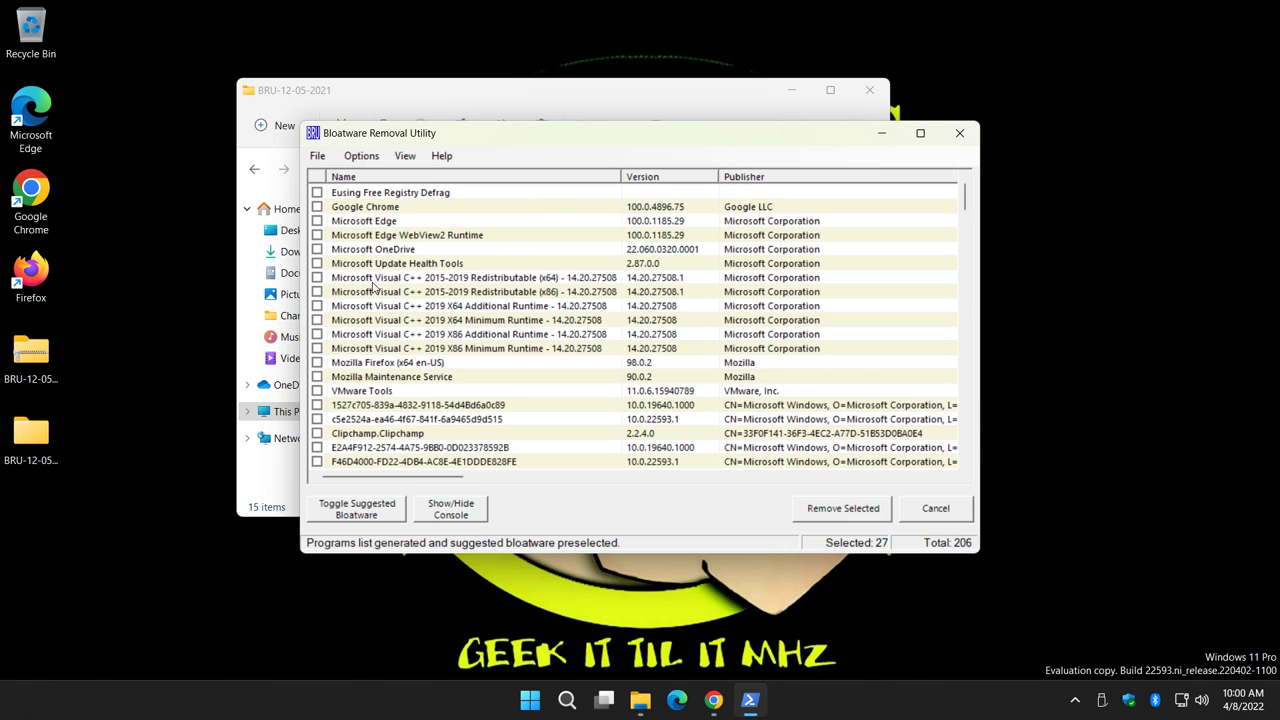
Tick Eusing Free Registry Defrag for removal.
left_click(386, 195)
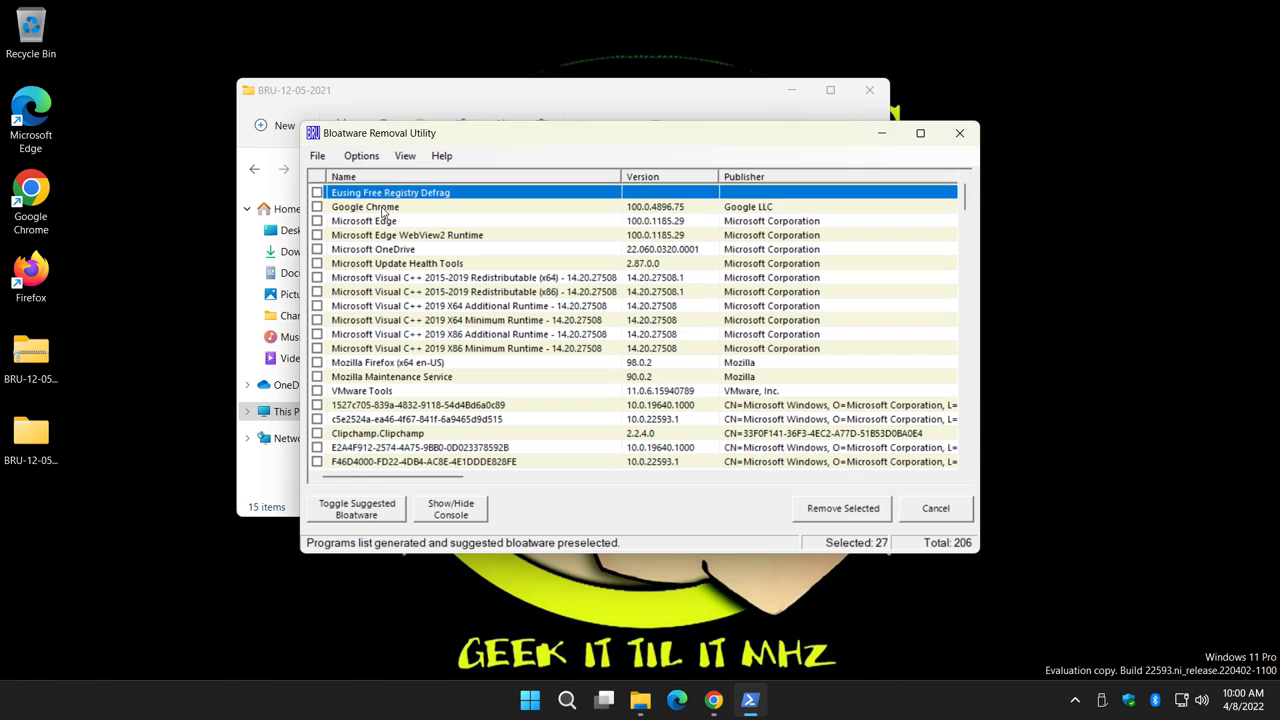
left_click(384, 208)
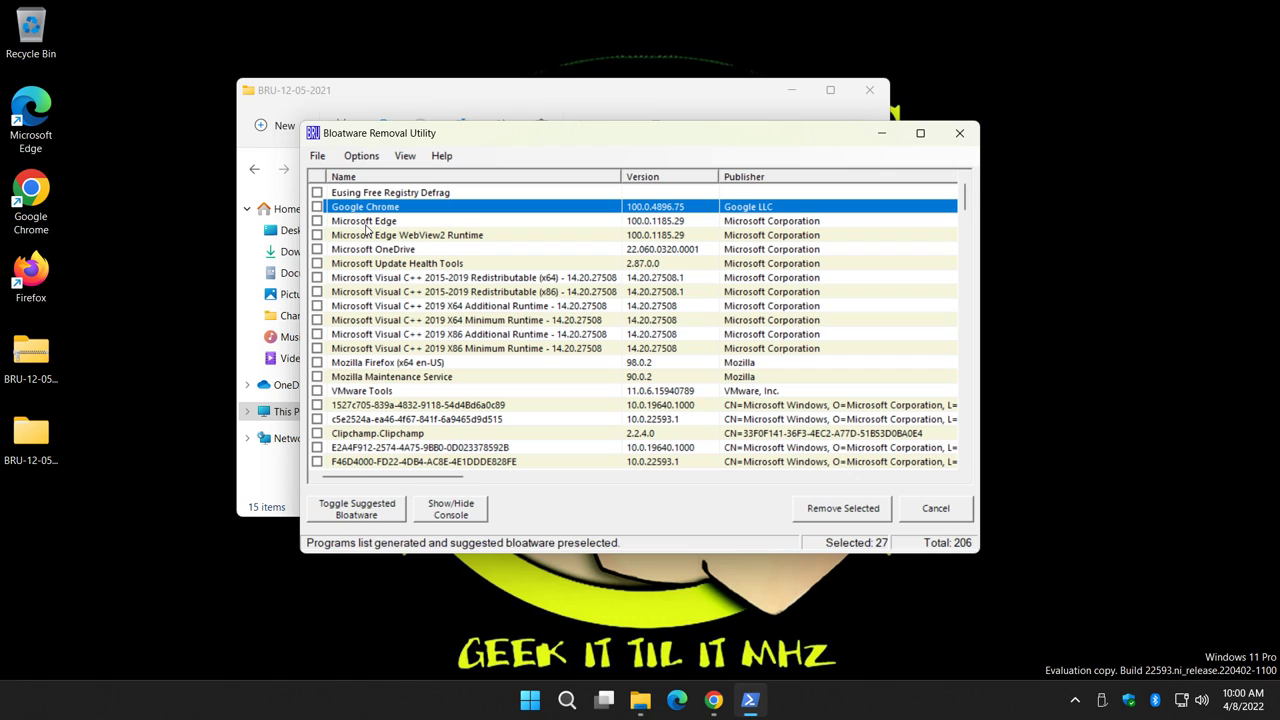
left_click(336, 192)
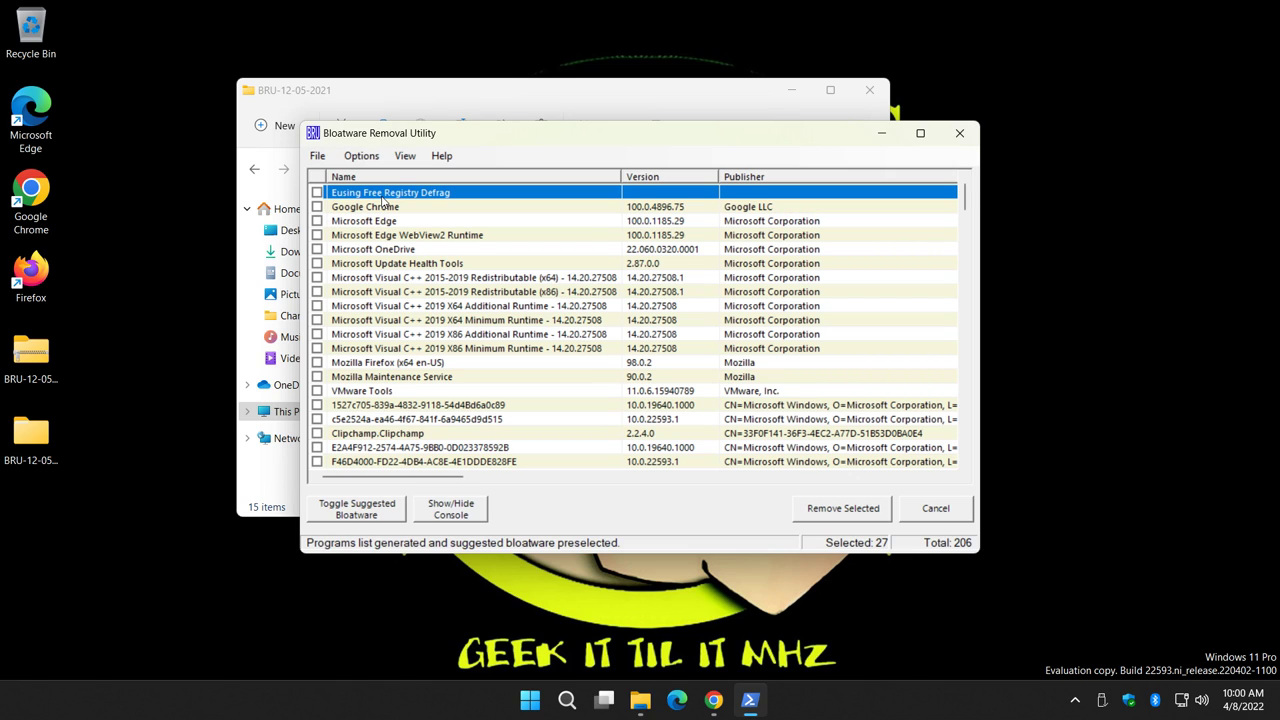
left_click(317, 192)
Scroll down the list and tick Microsoft.GetHelp and Microsoft.People.
scroll(425, 360, "down", 8)
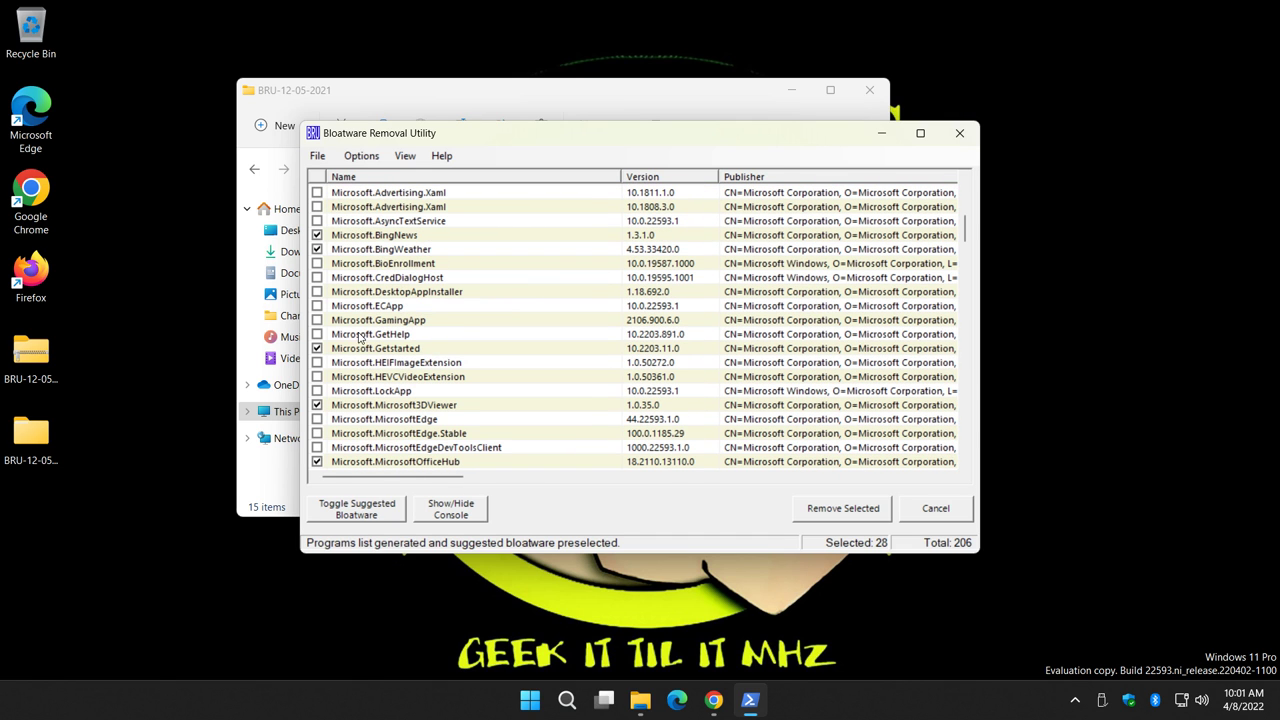
scroll(380, 345, "up", 7)
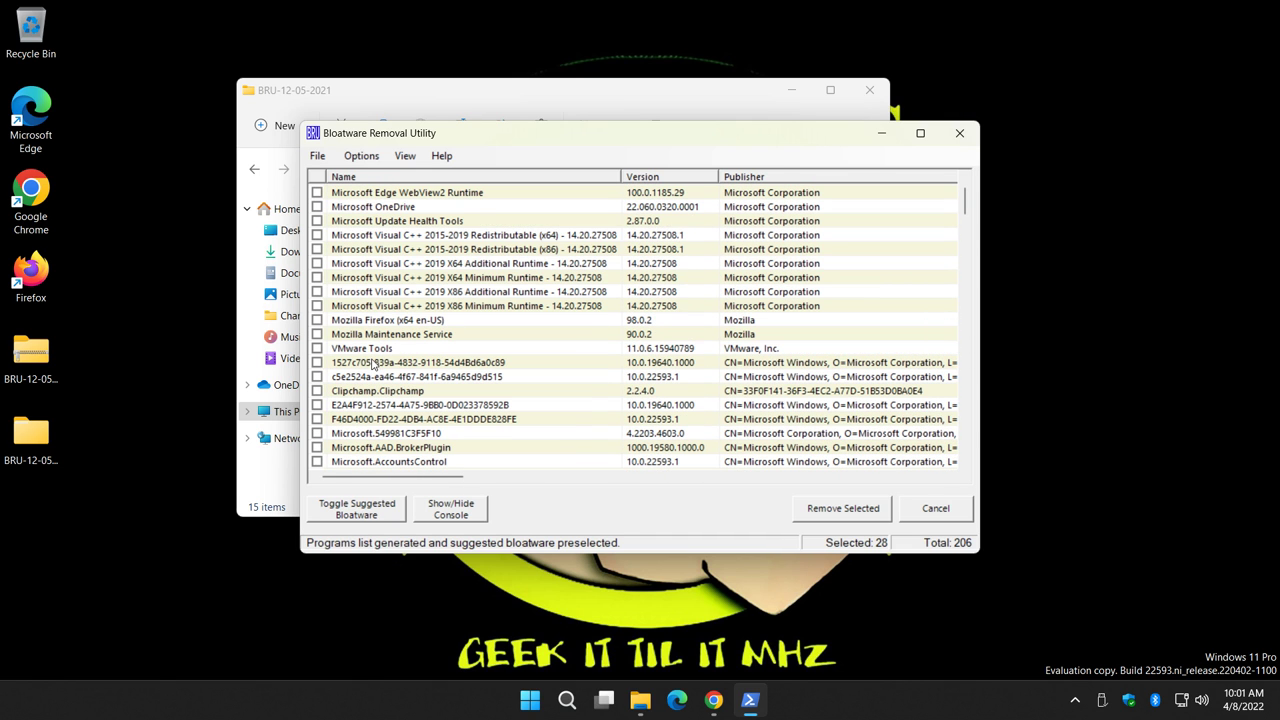
scroll(368, 368, "down", 7)
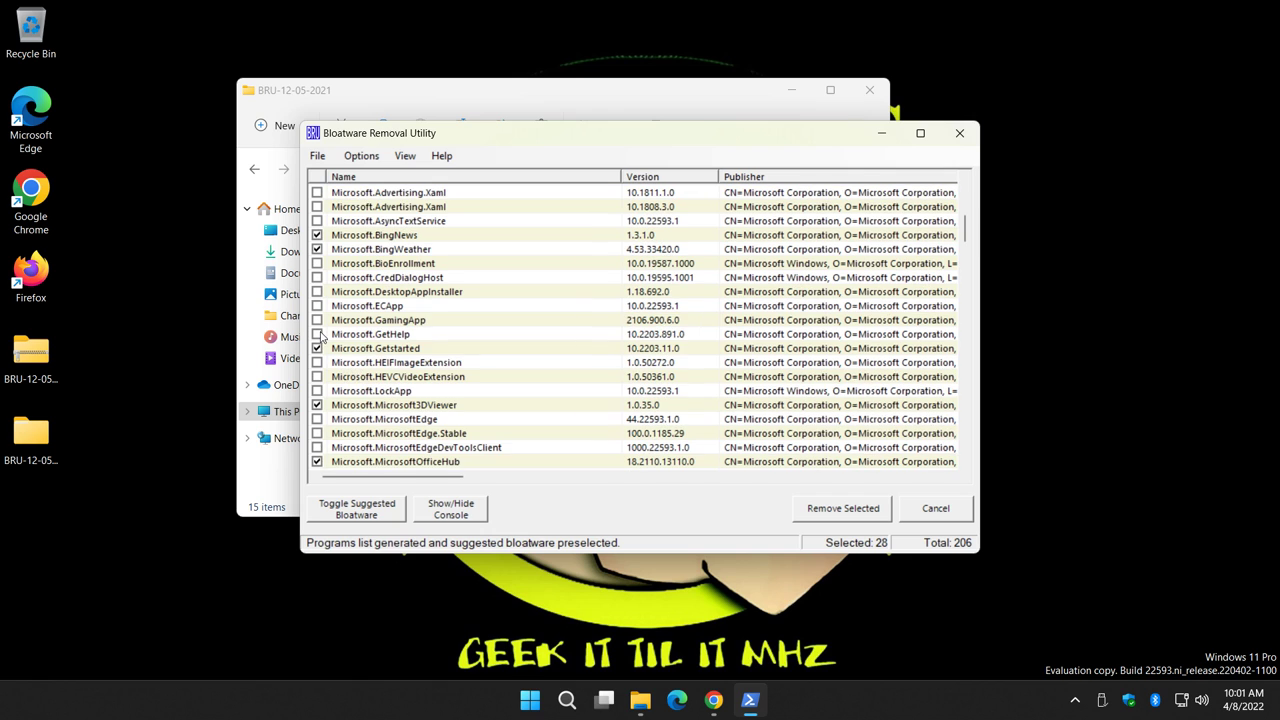
left_click(317, 334)
scroll(355, 357, "down", 2)
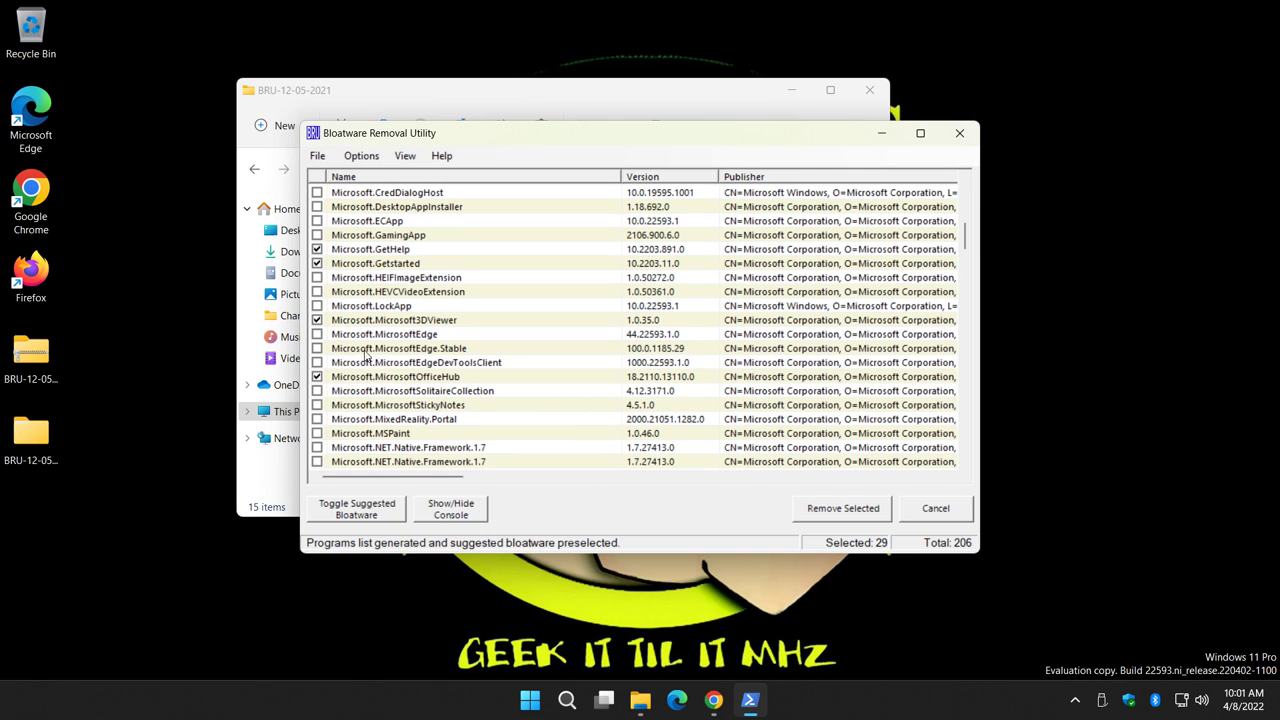
scroll(368, 330, "down", 2)
scroll(368, 328, "down", 1)
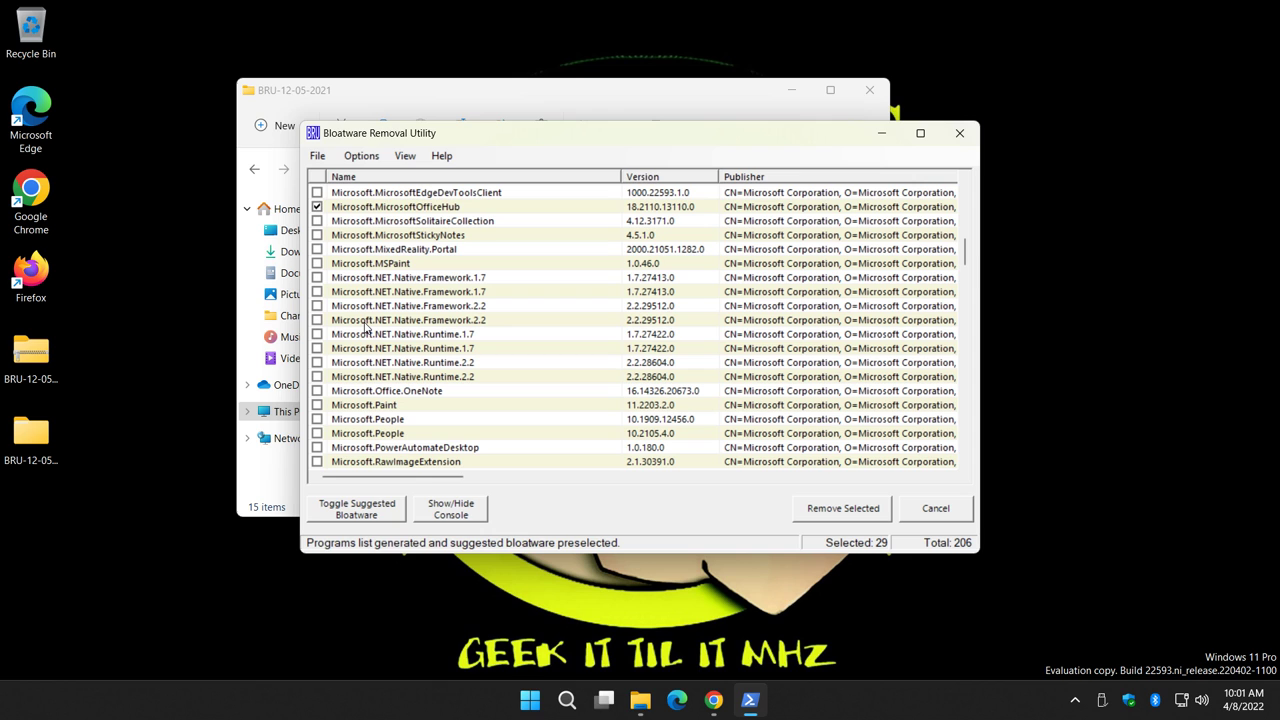
scroll(366, 328, "down", 2)
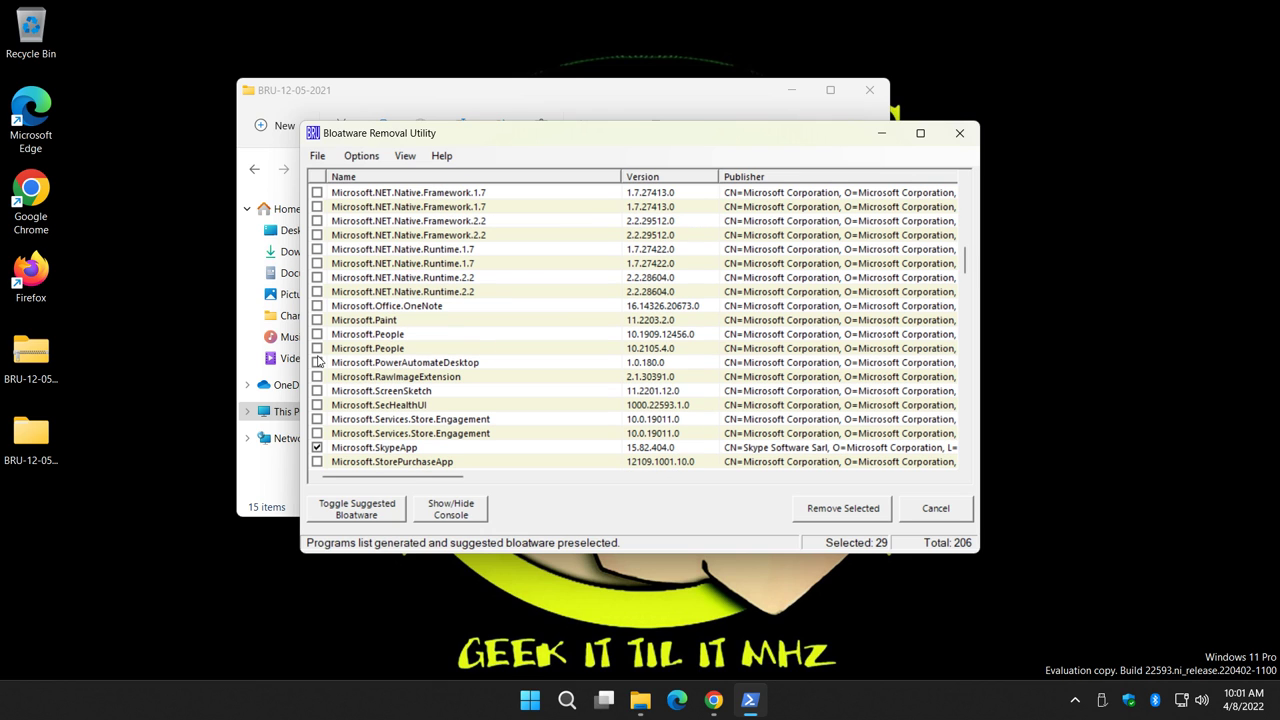
left_click(323, 348)
left_click(321, 348)
scroll(697, 429, "up", 10)
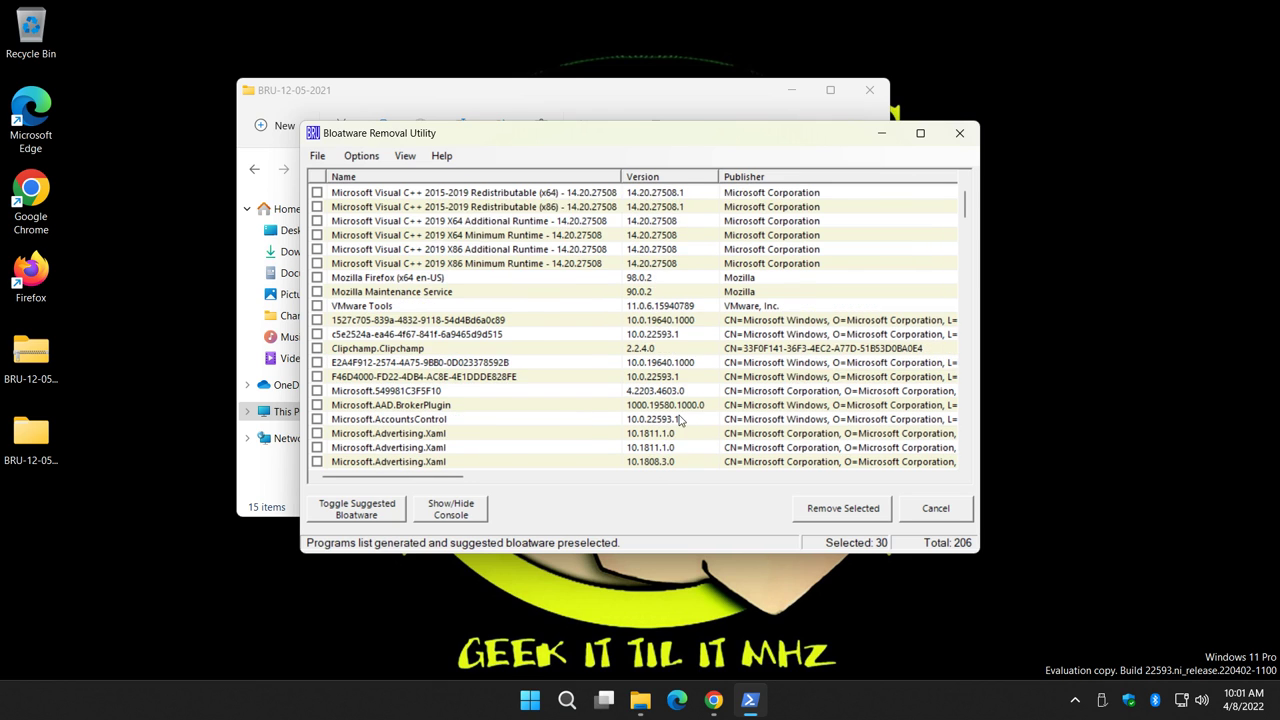
Remove the 30 selected programs and answer Y to create a restore point.
left_click(833, 514)
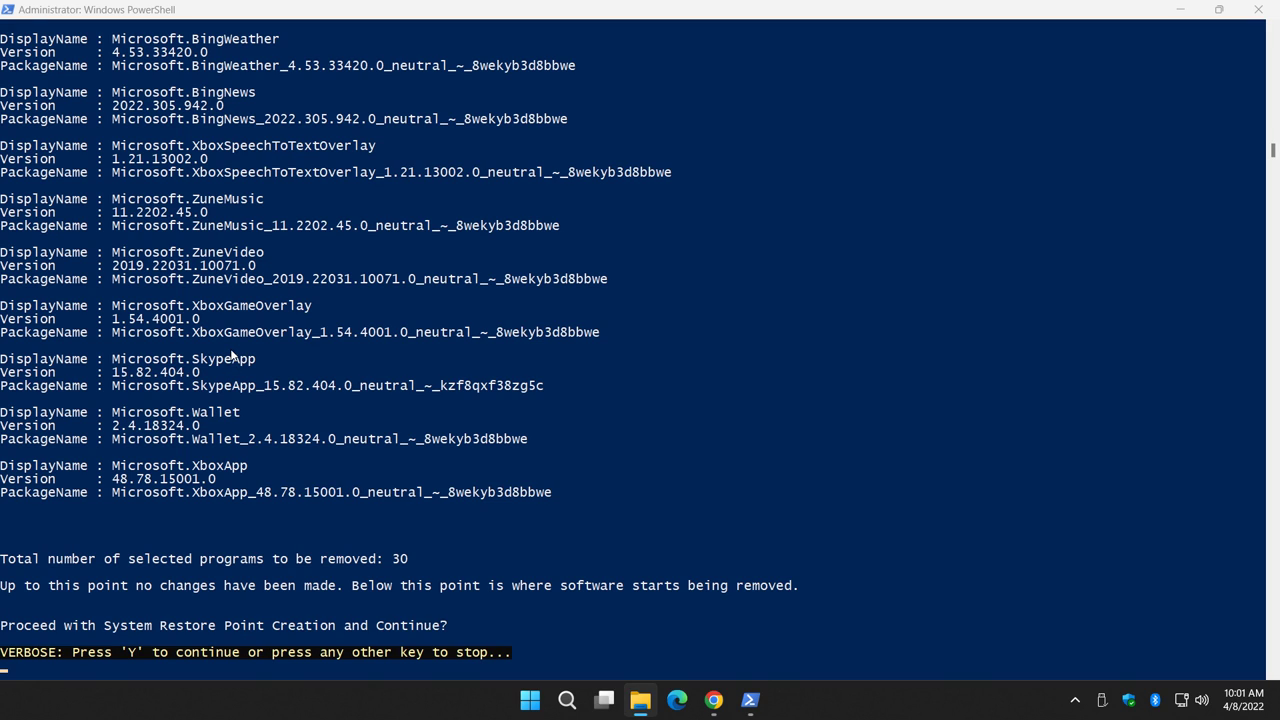
left_click(181, 622)
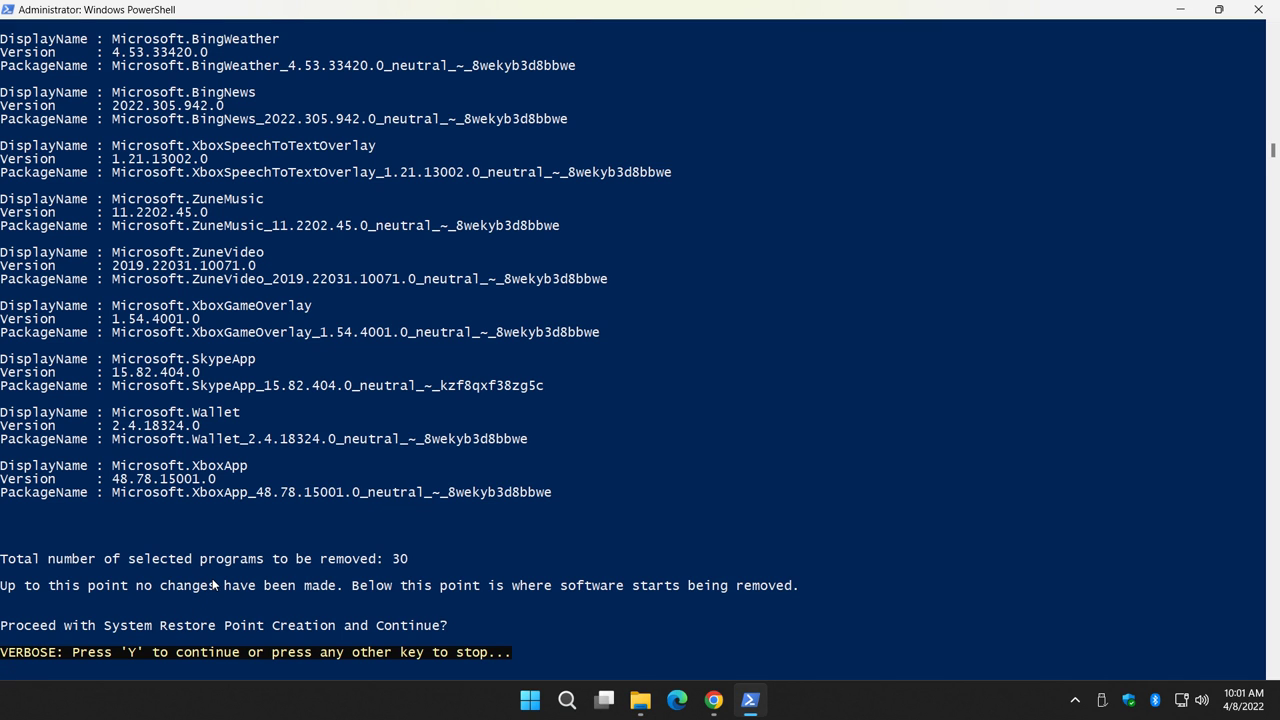
key("y")
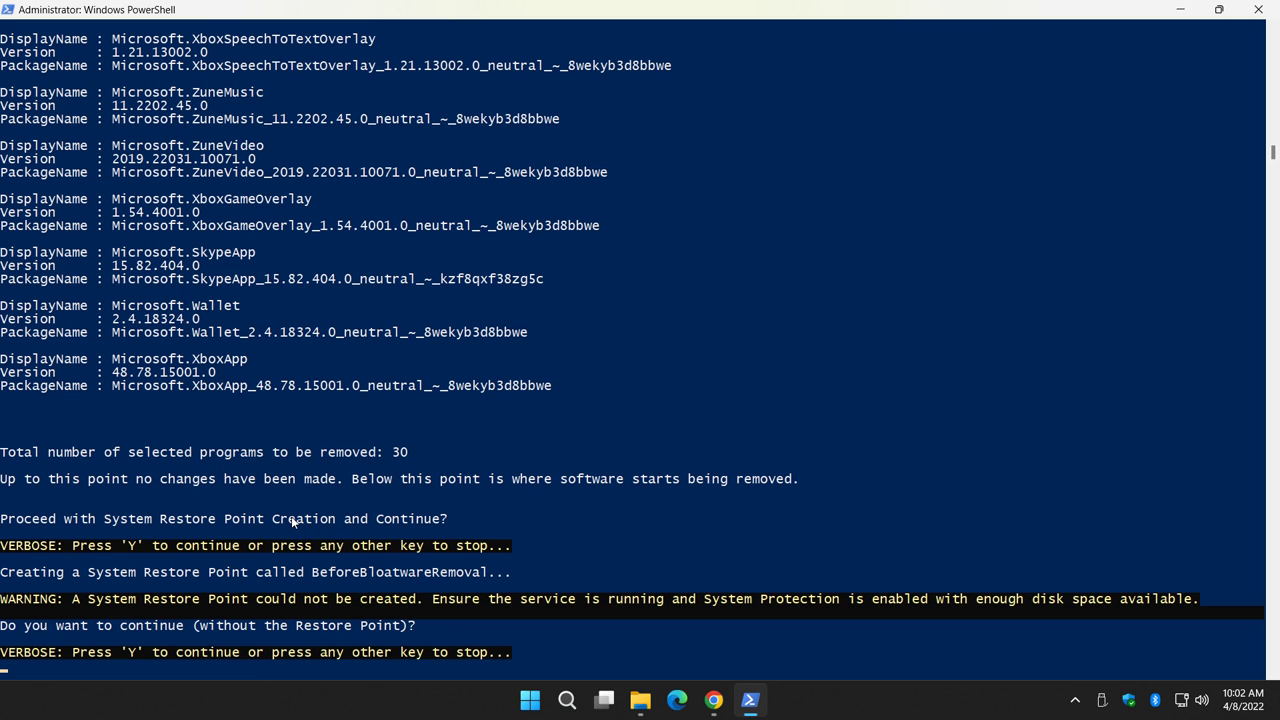
Answer Y to continue uninstalling the selected apps without a restore point.
key("y")
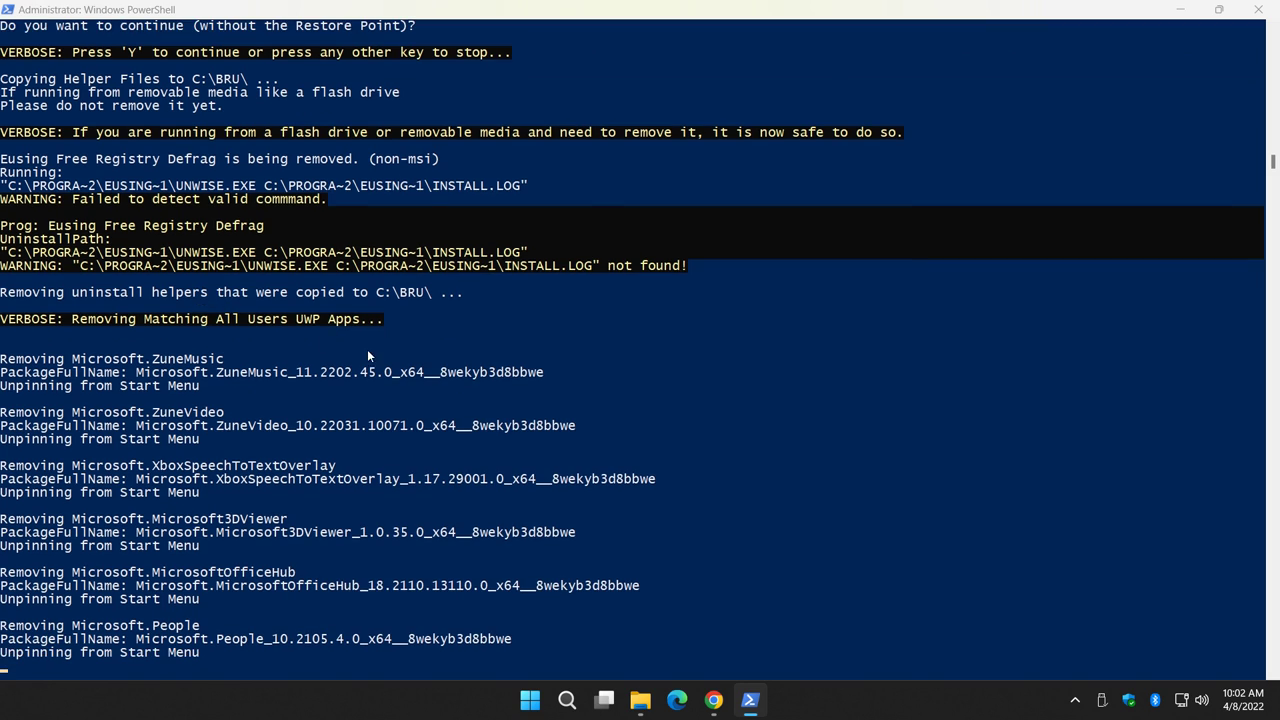
left_click(530, 700)
In Chrome, open the MajorGeeks Uninstallers category and sort it by popularity.
left_click(713, 700)
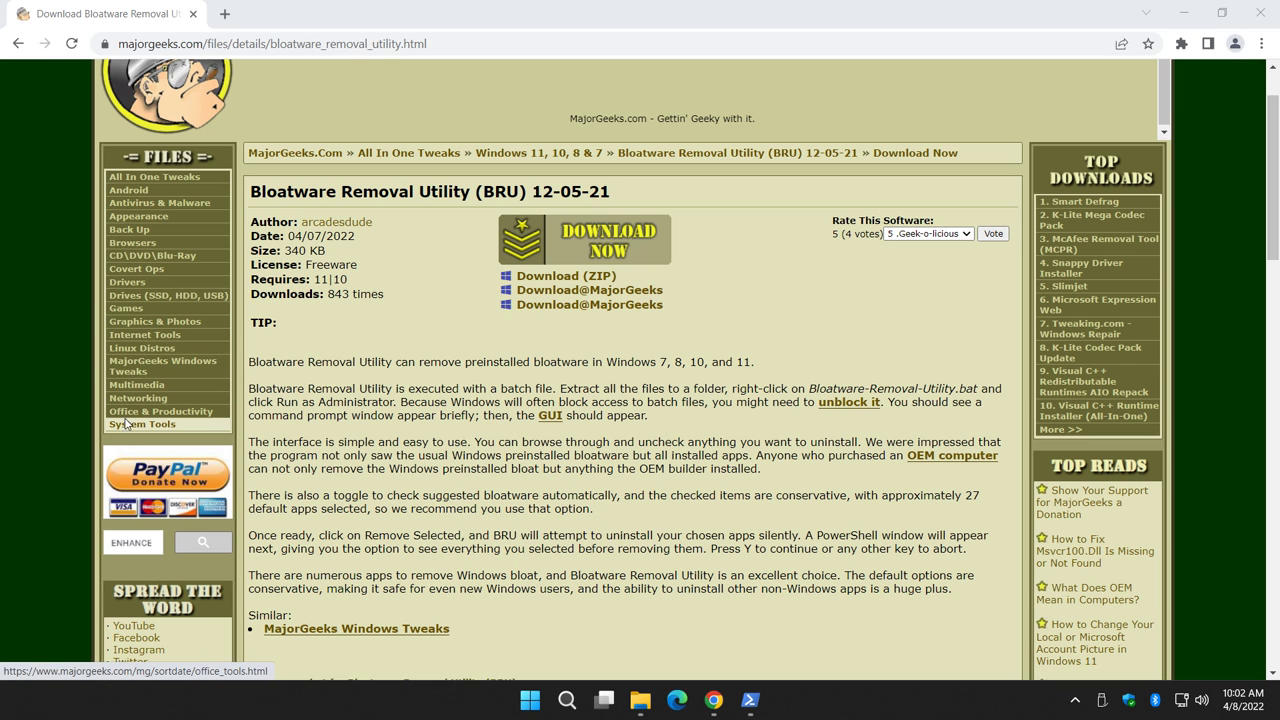
left_click(172, 428)
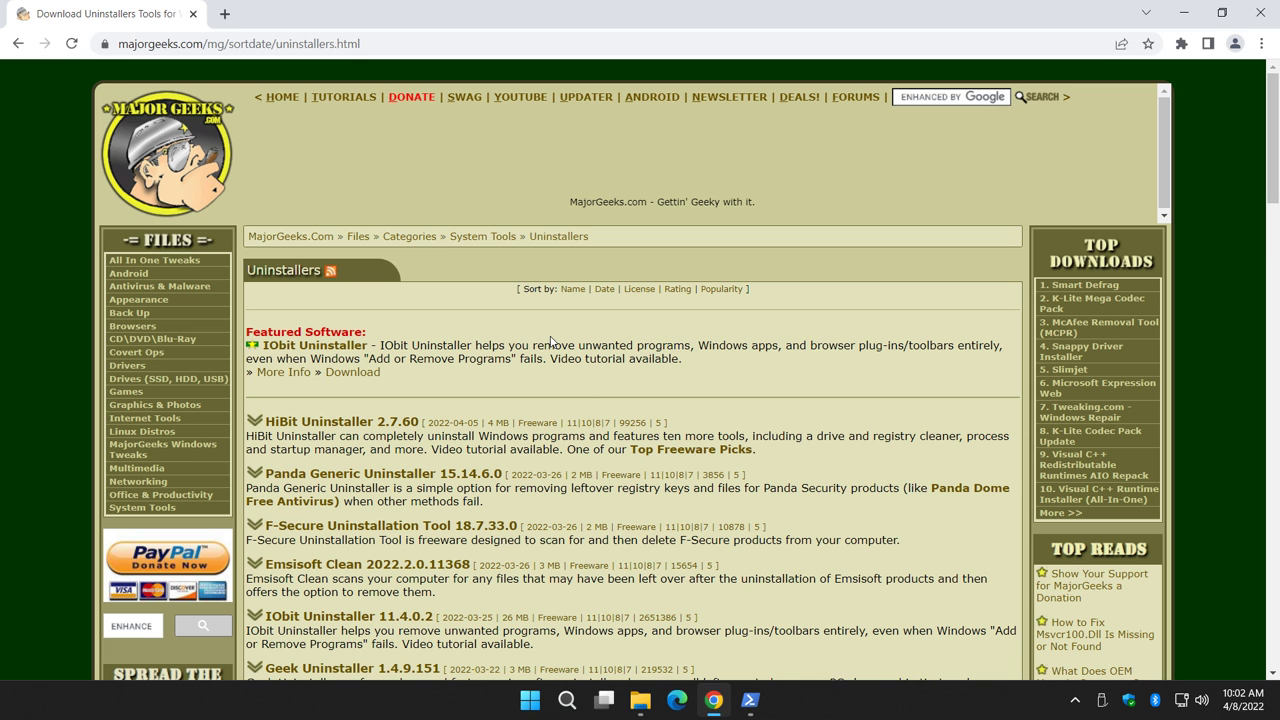
left_click(727, 297)
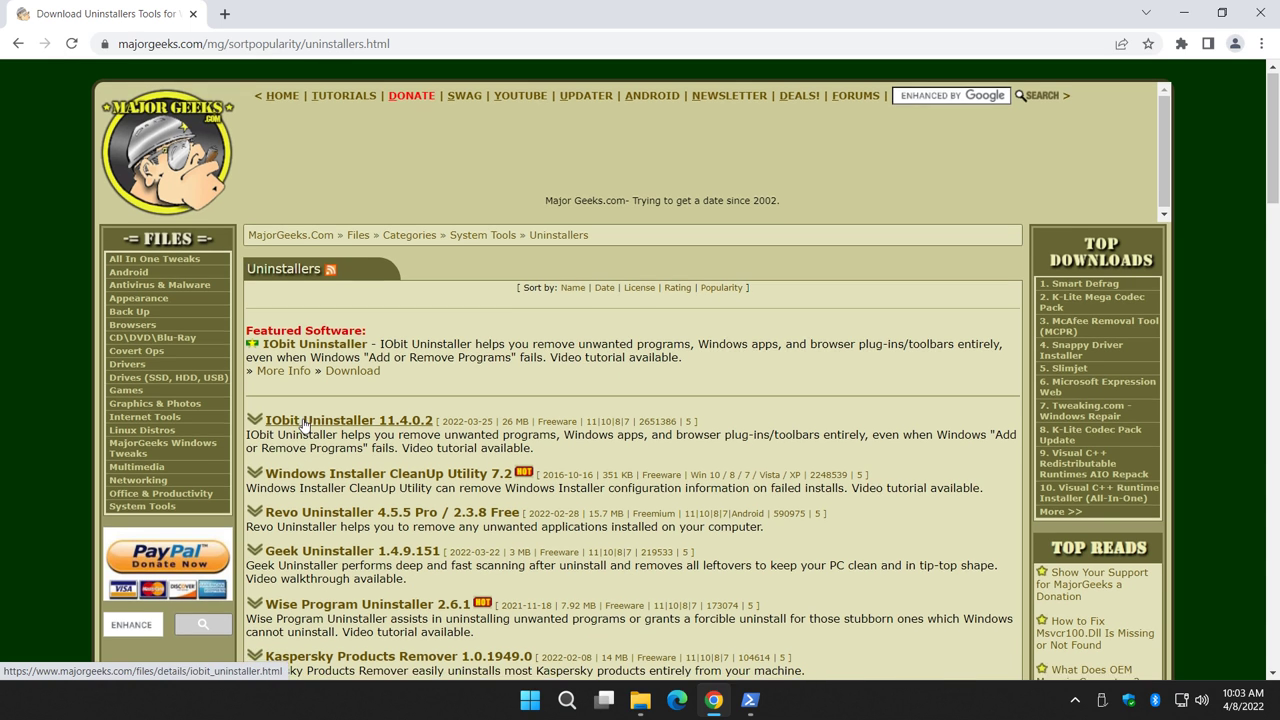
Browse the popularity list, then go back to the date-sorted list led by HiBit Uninstaller.
scroll(335, 302, "down", 3)
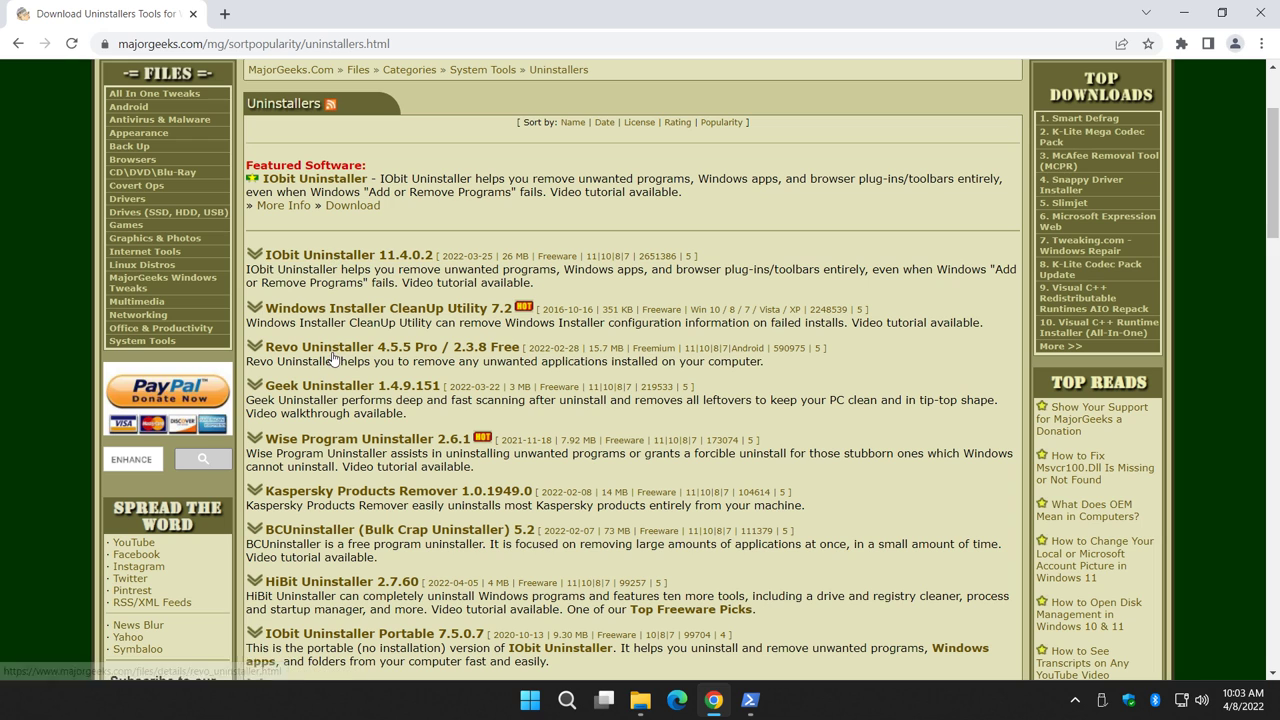
scroll(338, 350, "down", 1)
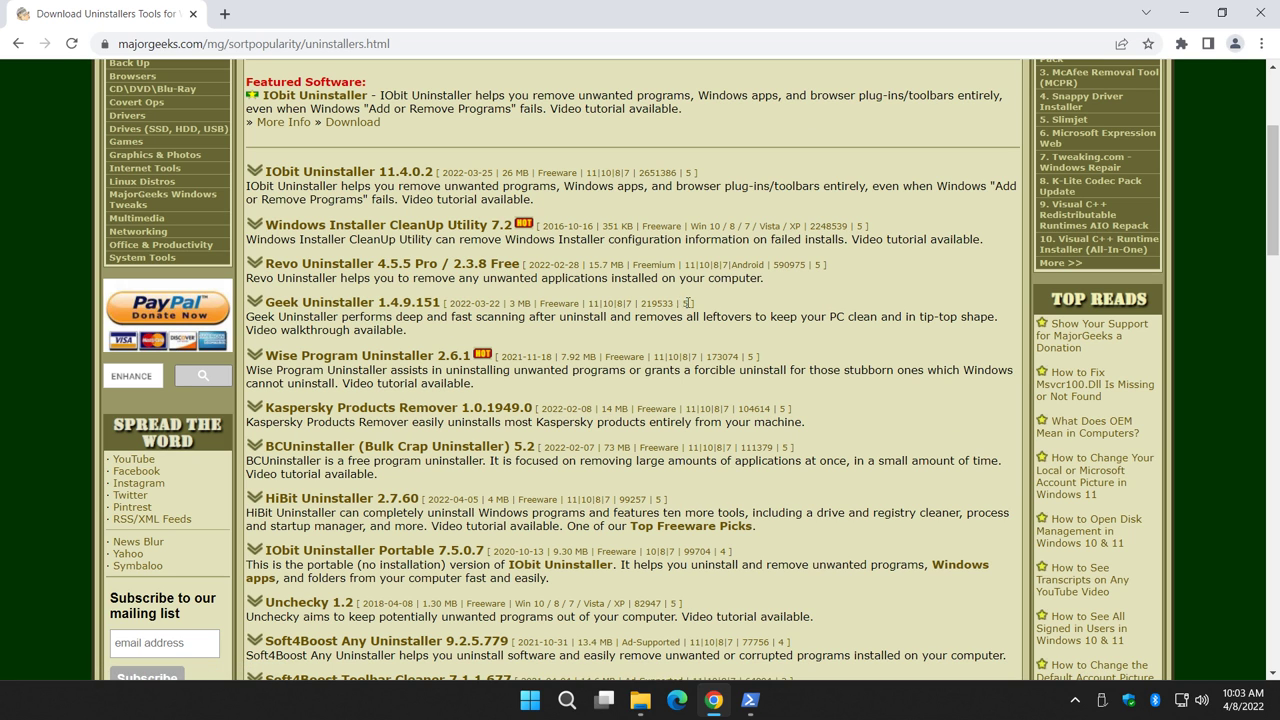
scroll(405, 360, "down", 1)
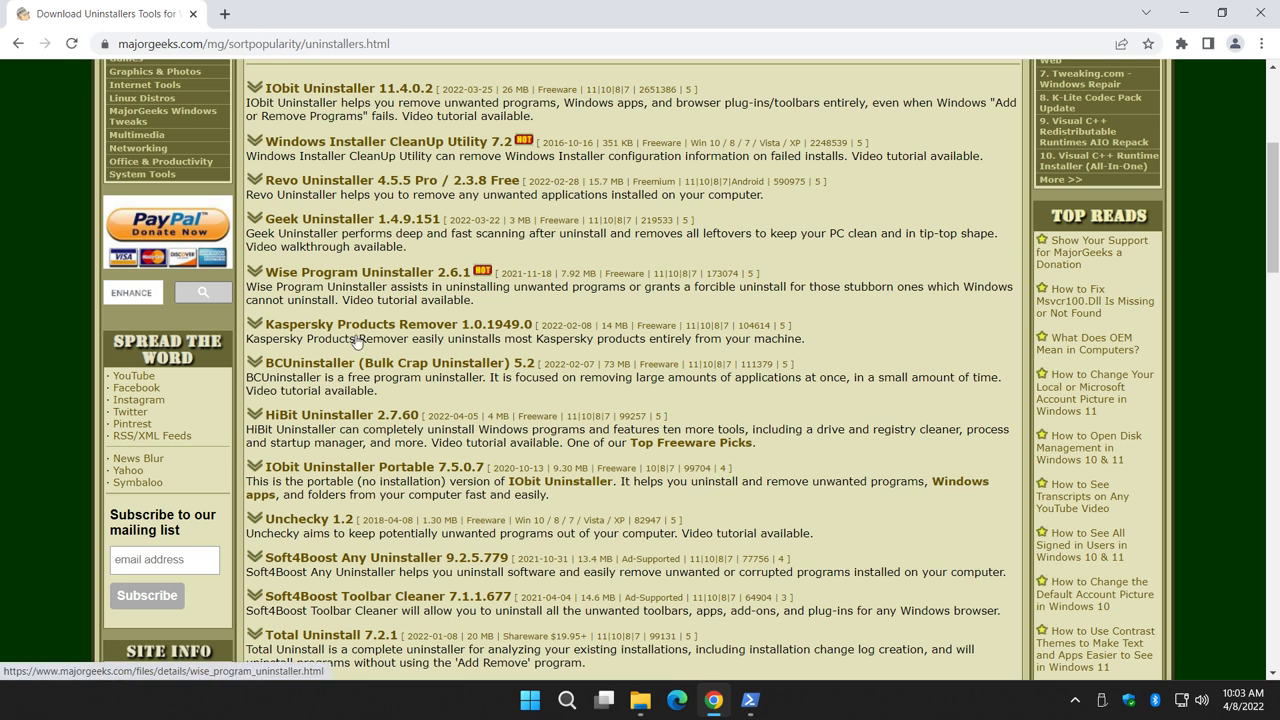
scroll(342, 372, "down", 1)
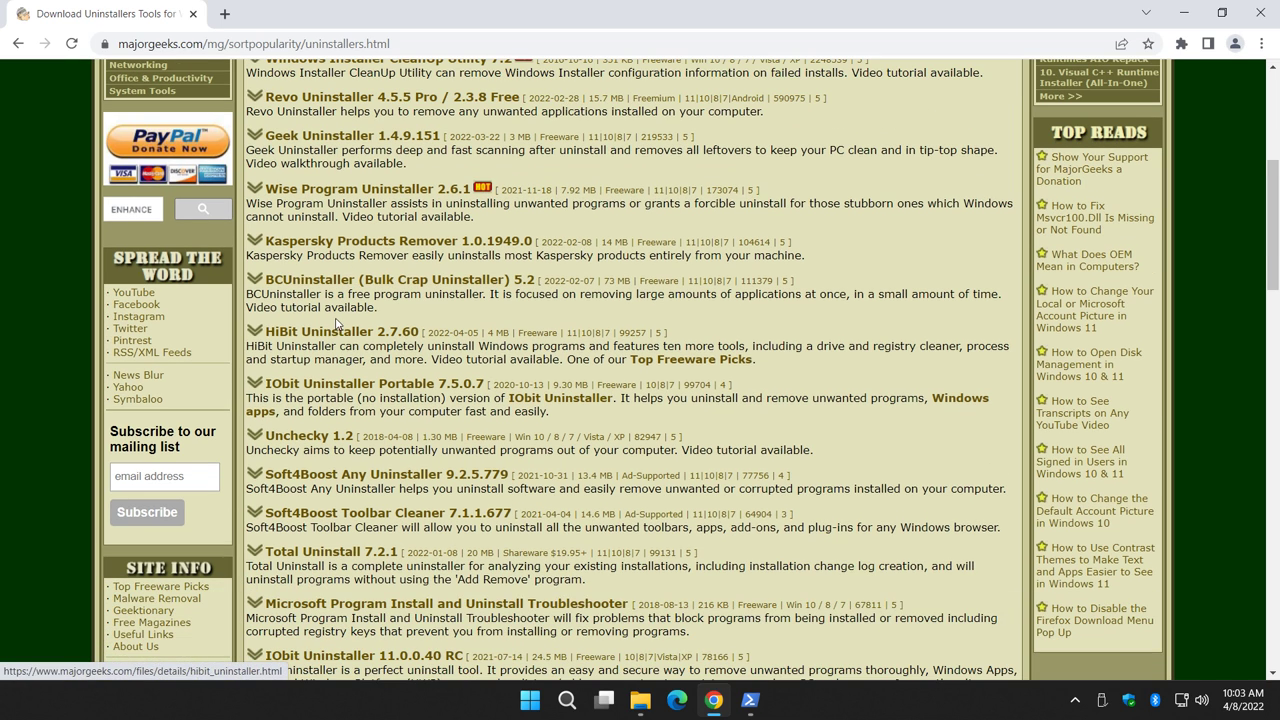
left_click_drag(254, 346, 434, 348)
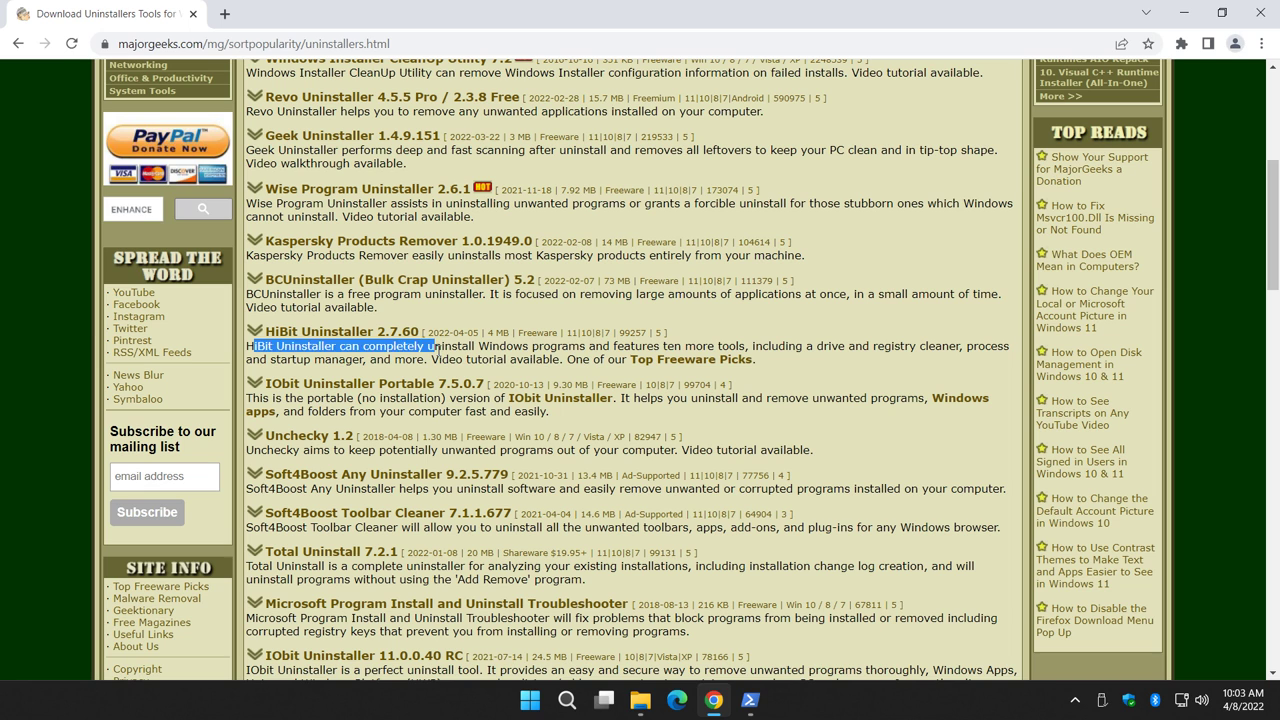
left_click(519, 350)
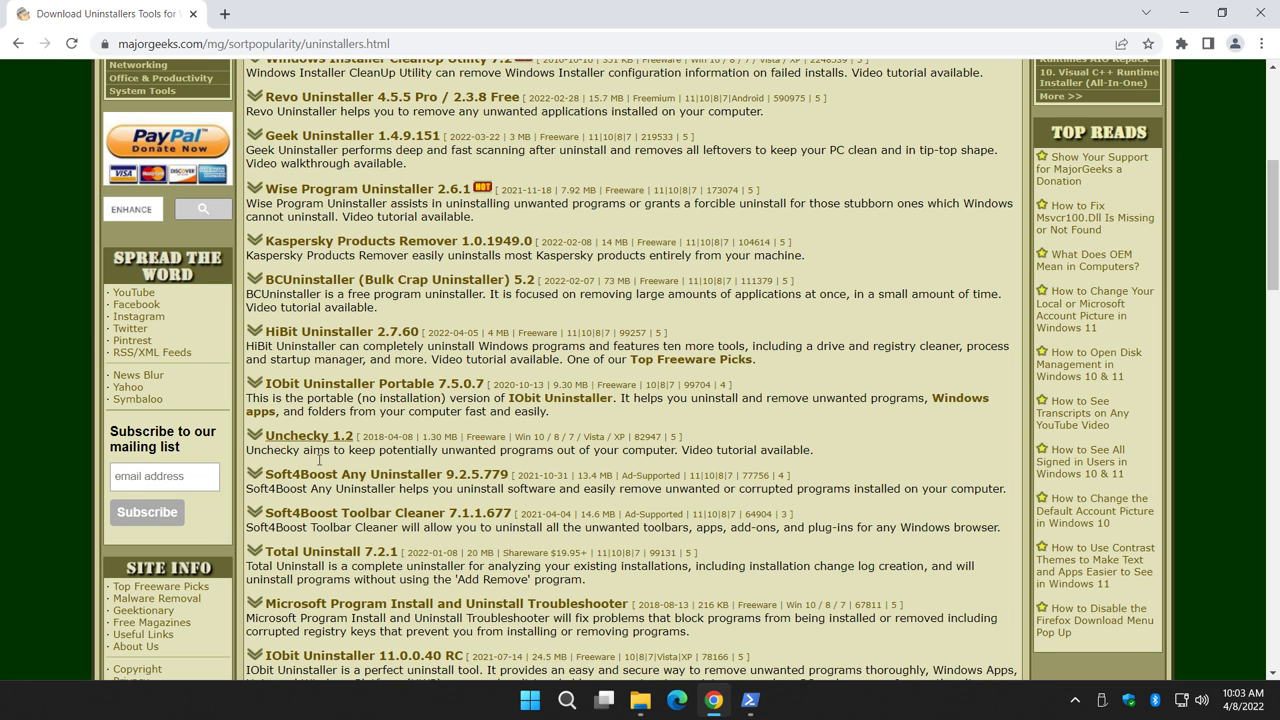
scroll(327, 449, "up", 5)
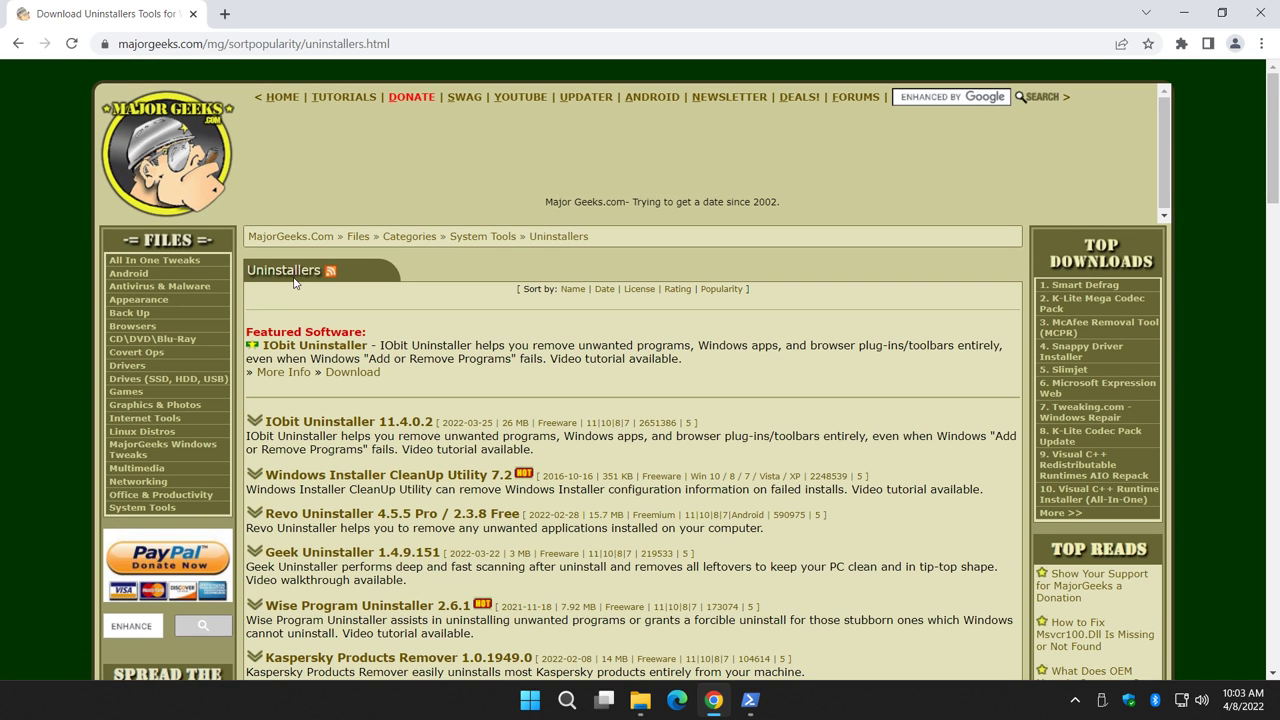
left_click(18, 43)
Minimize Chrome, restore down PowerShell and drag it to a floating position on the desktop.
left_click(1182, 14)
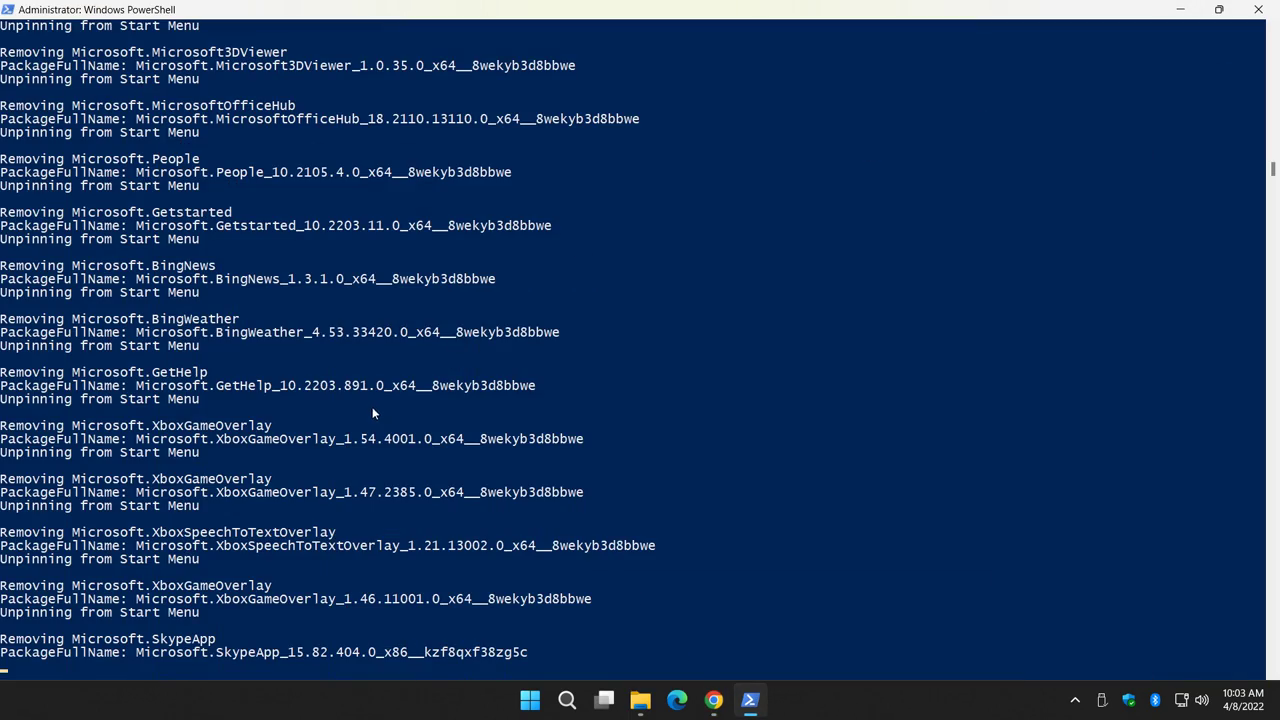
left_click(1219, 9)
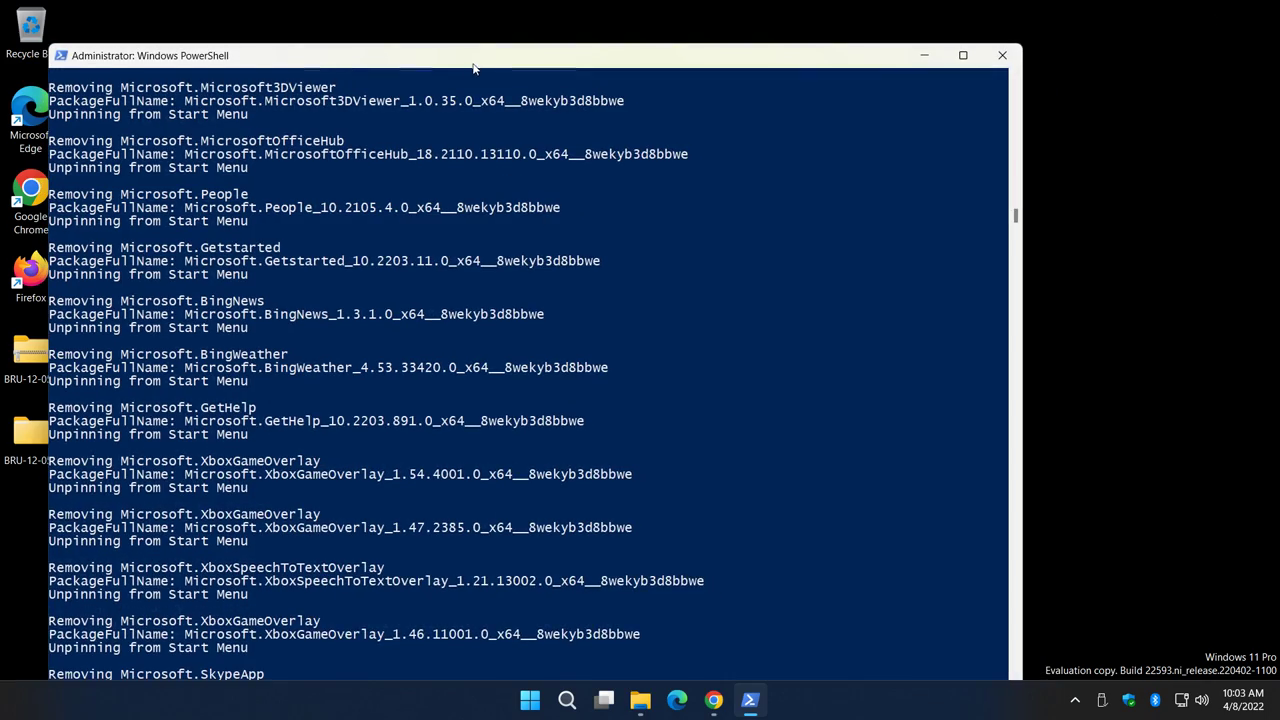
left_click_drag(474, 62, 563, 44)
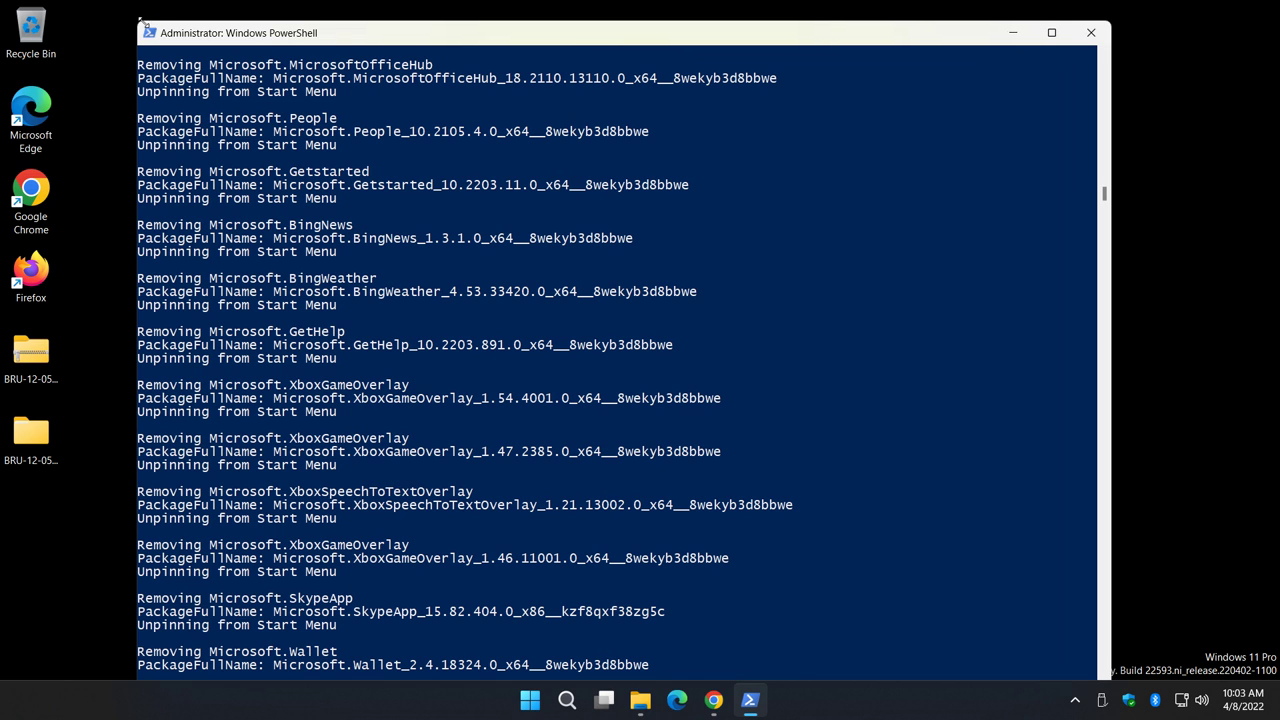
left_click_drag(355, 33, 404, 92)
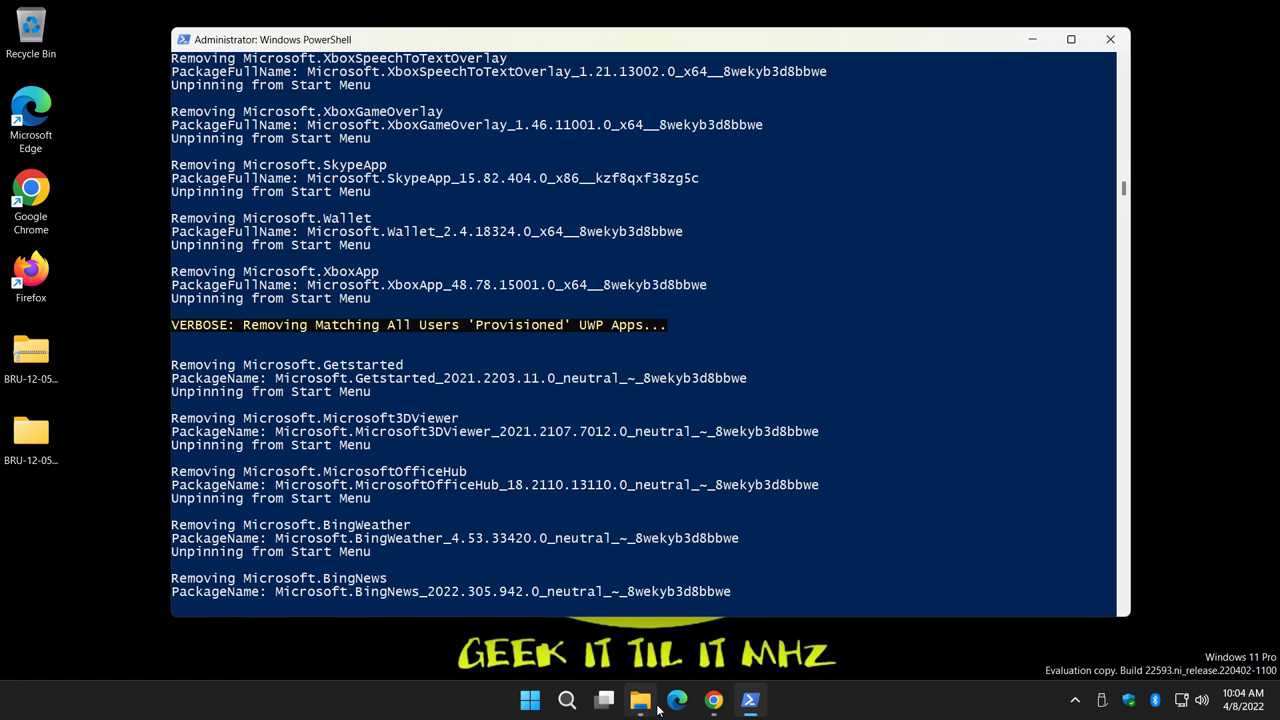
Go back twice in Chrome to the Bloatware Removal Utility page and open the MajorGeeks Windows Tweaks link.
left_click(713, 699)
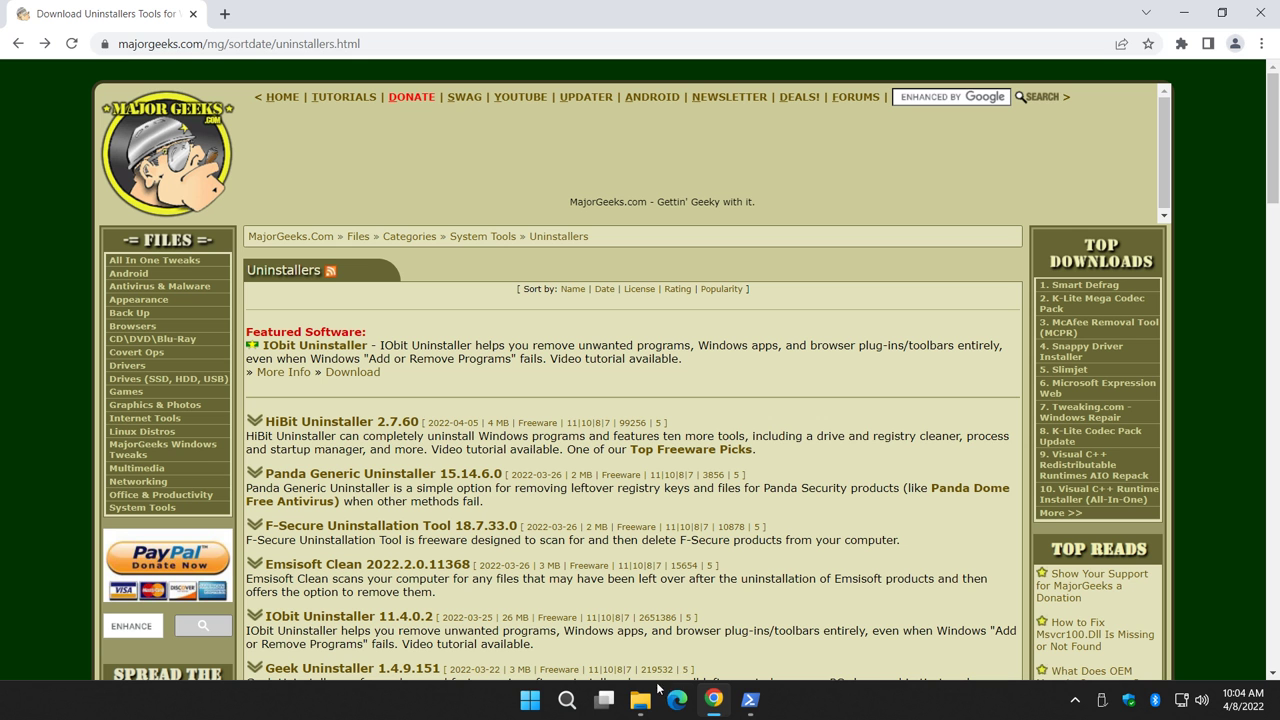
left_click(18, 43)
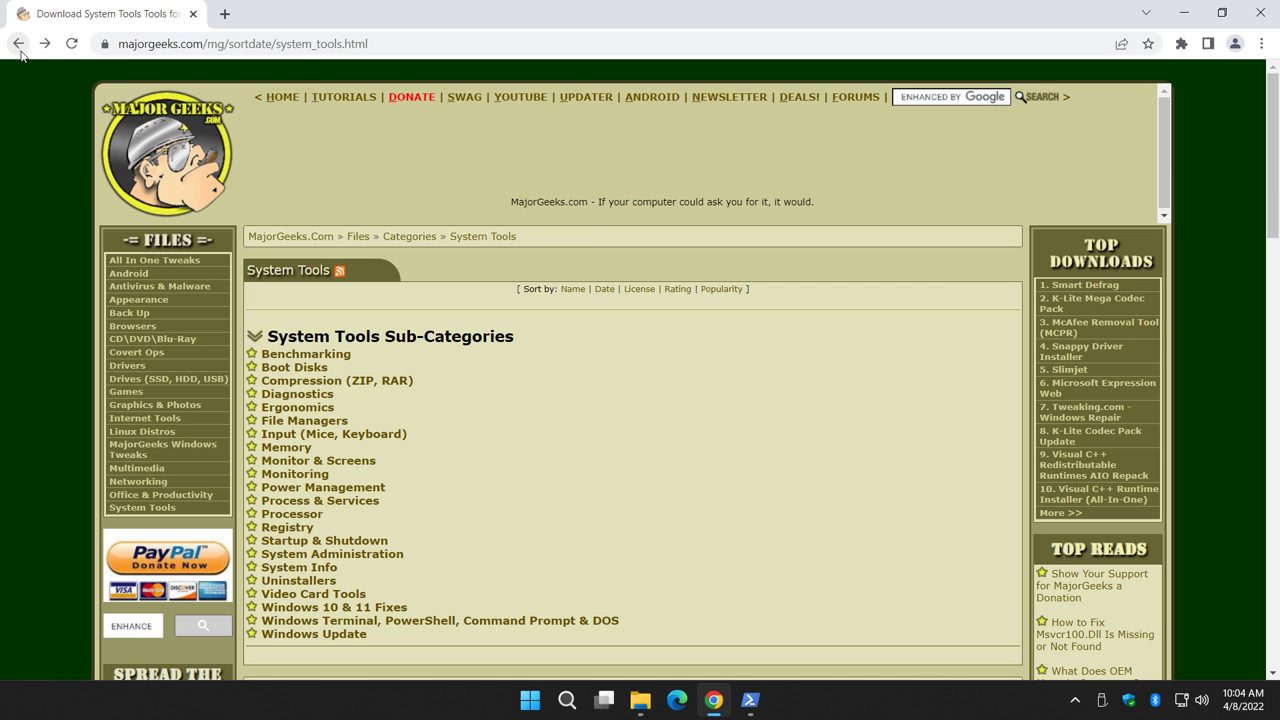
left_click(18, 44)
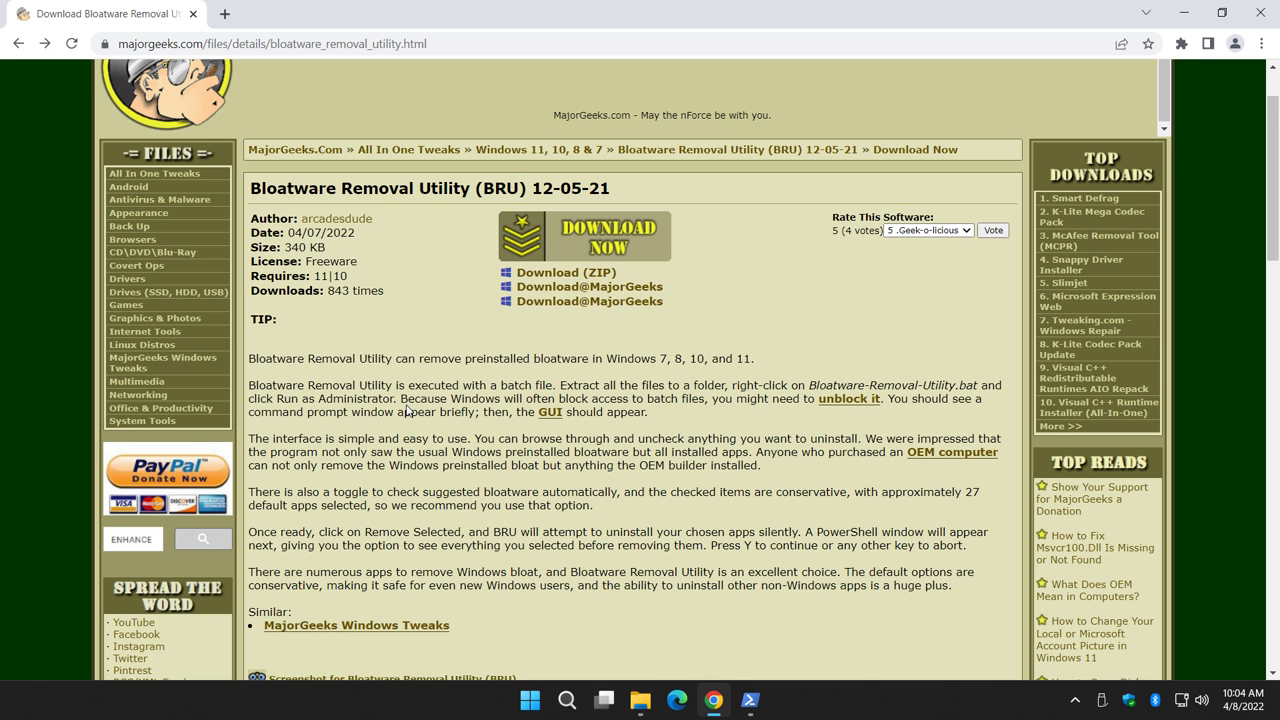
scroll(406, 413, "down", 2)
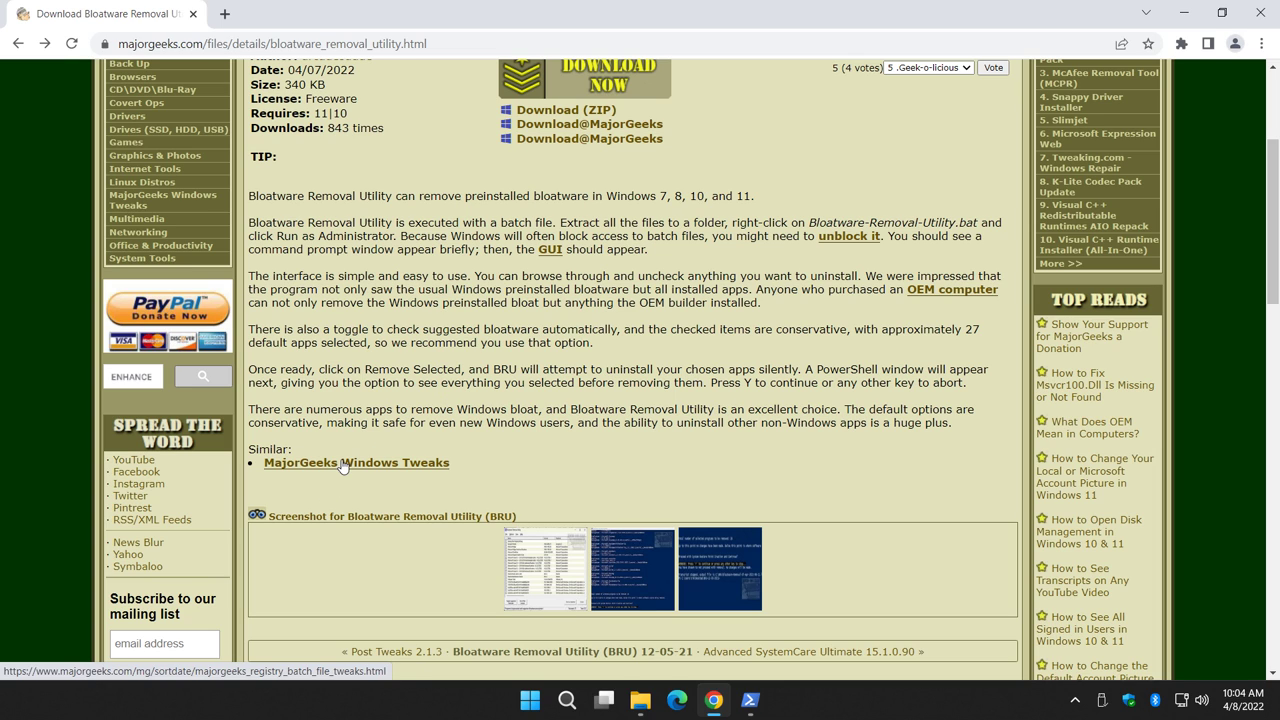
left_click(383, 463)
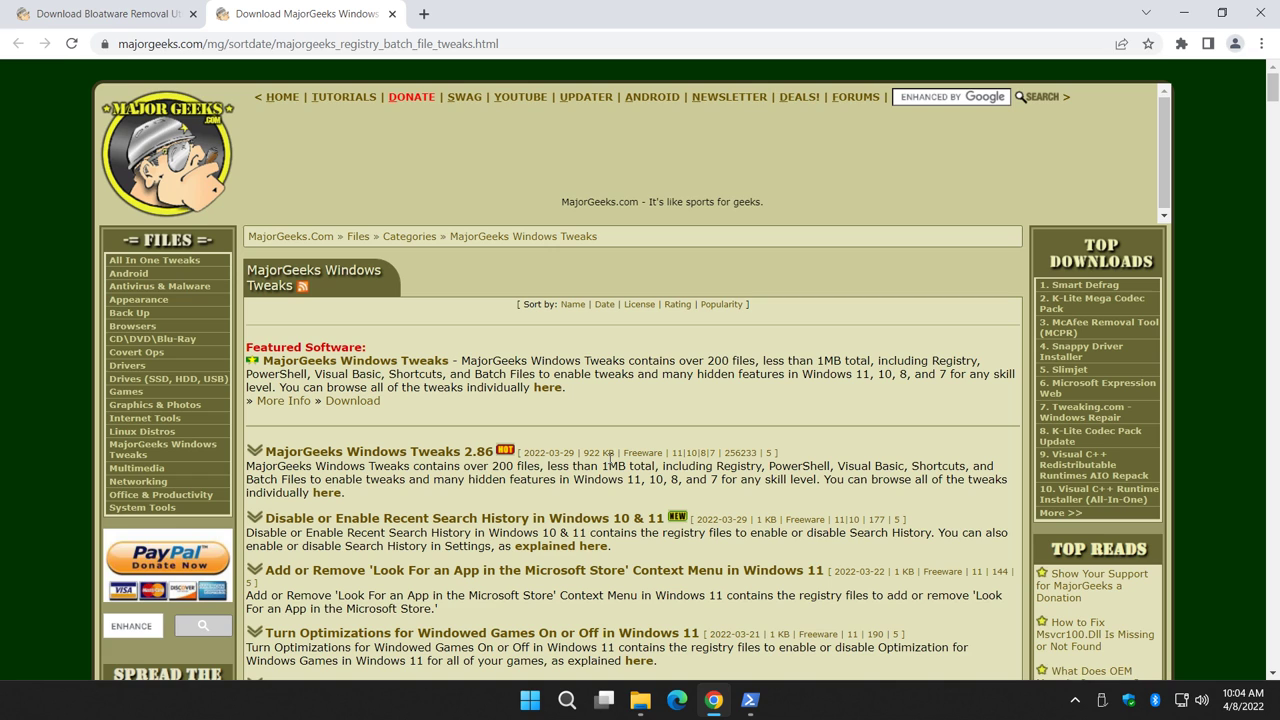
Sort the Windows Tweaks list by popularity, scroll through it, then close that tab.
scroll(611, 458, "down", 1)
scroll(611, 458, "up", 1)
left_click(719, 304)
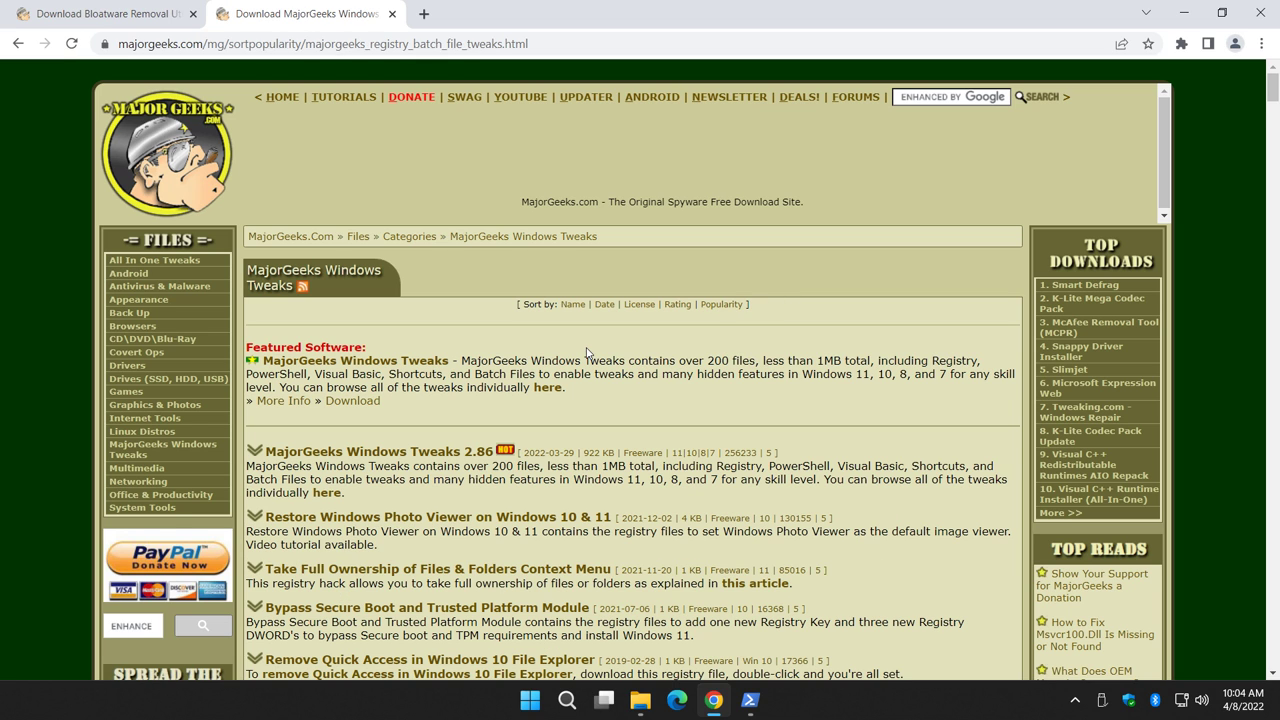
scroll(474, 337, "down", 2)
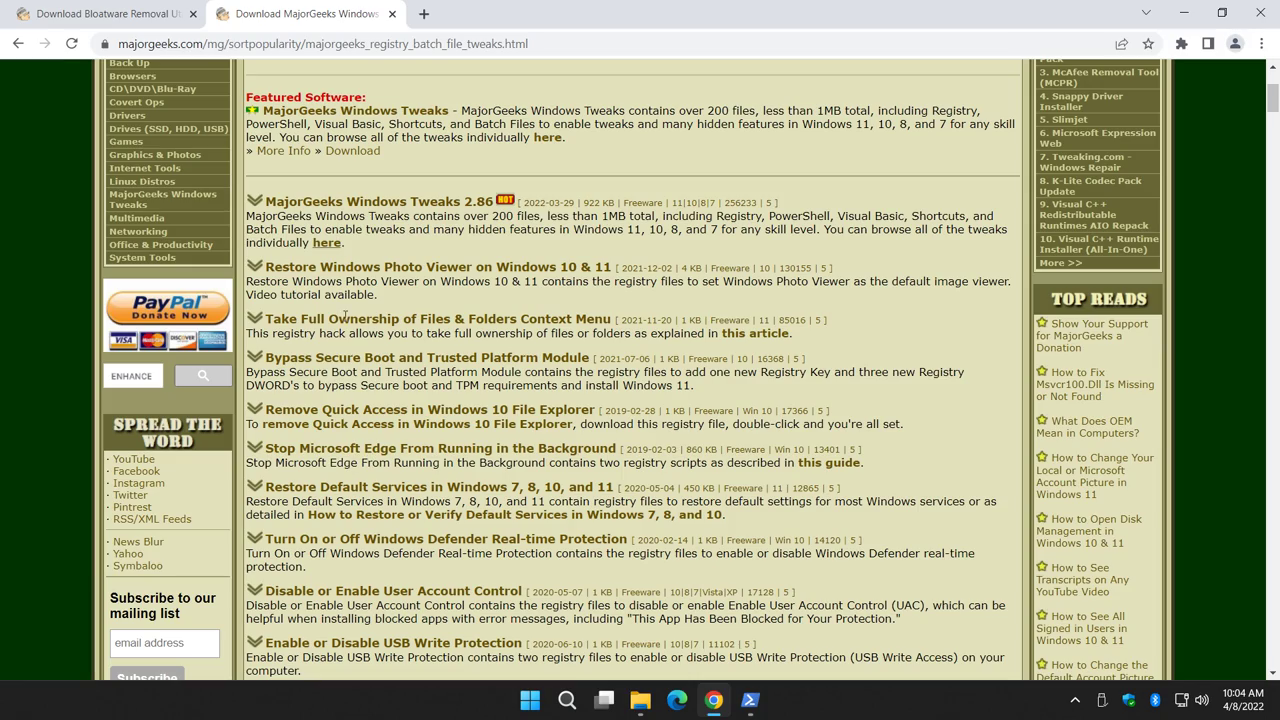
scroll(366, 400, "down", 1)
scroll(366, 400, "down", 10)
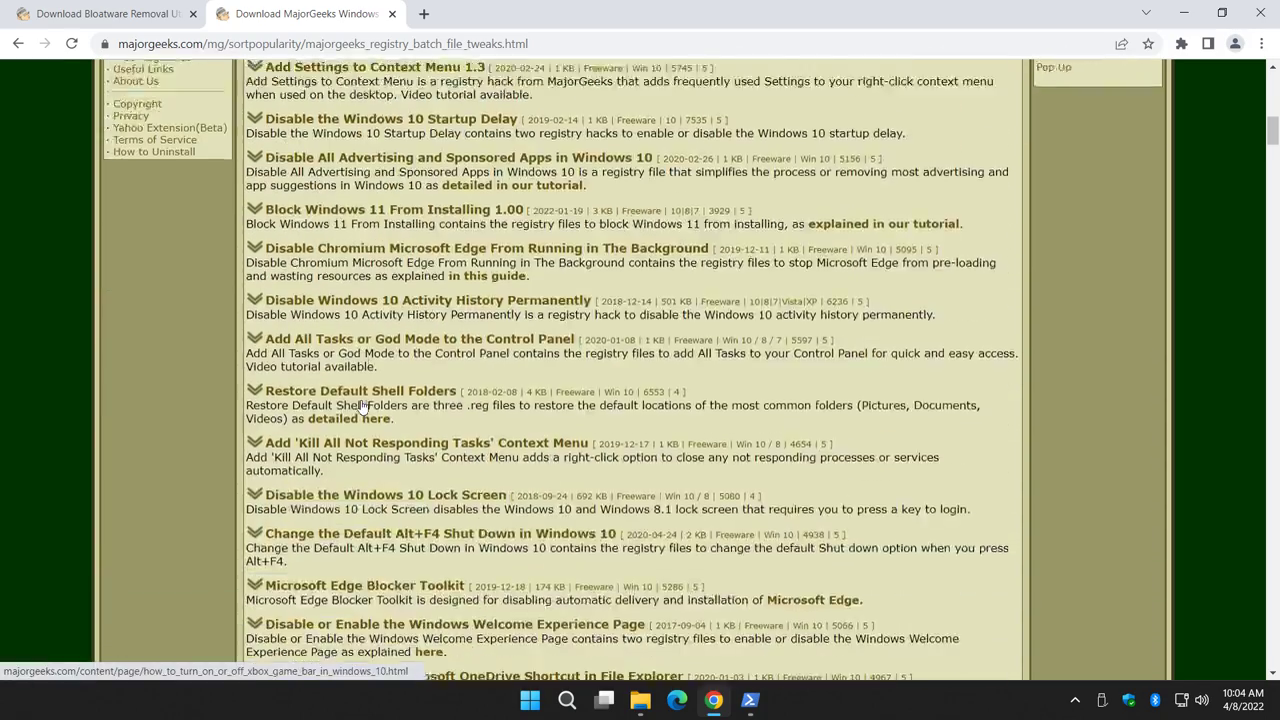
scroll(358, 386, "down", 20)
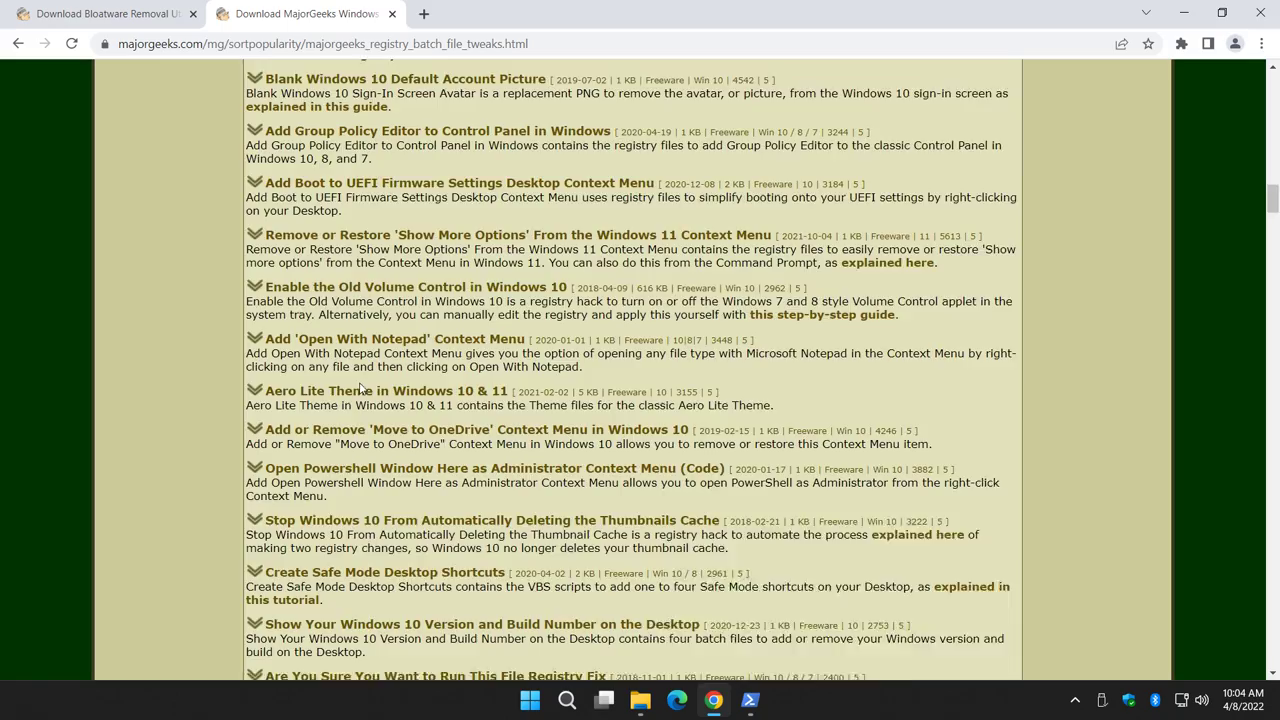
scroll(361, 388, "down", 15)
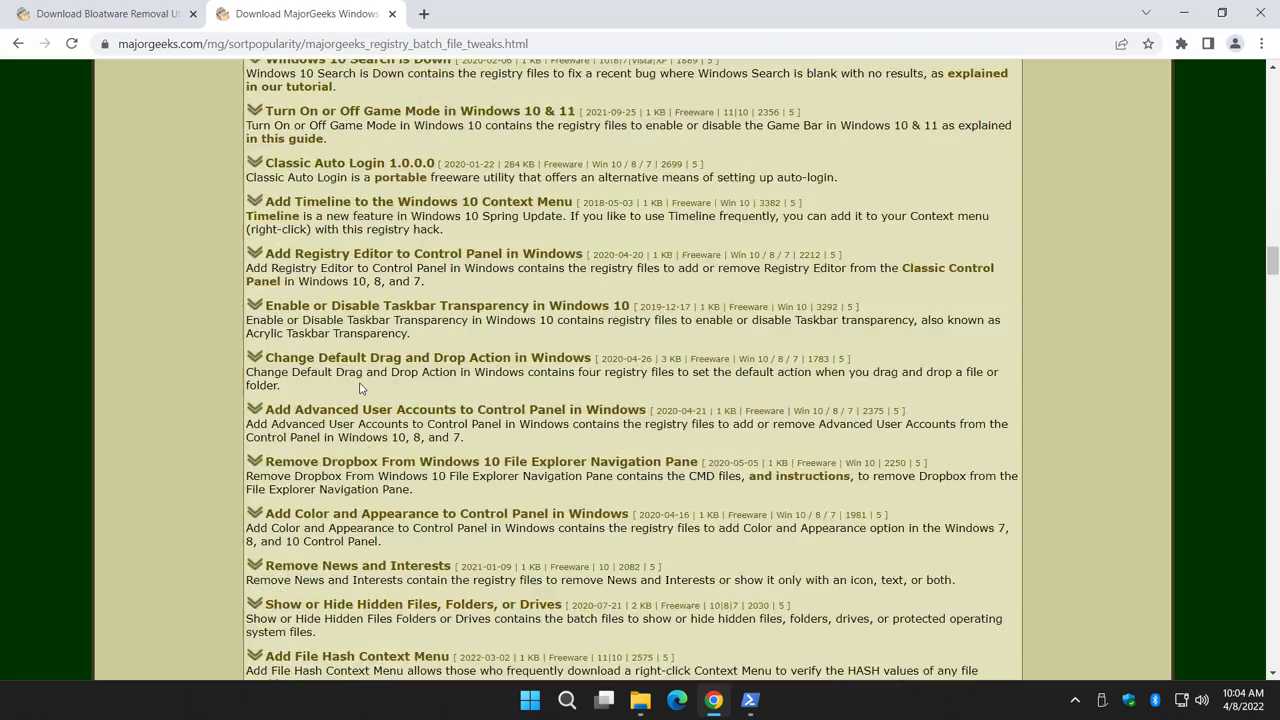
scroll(361, 388, "down", 3)
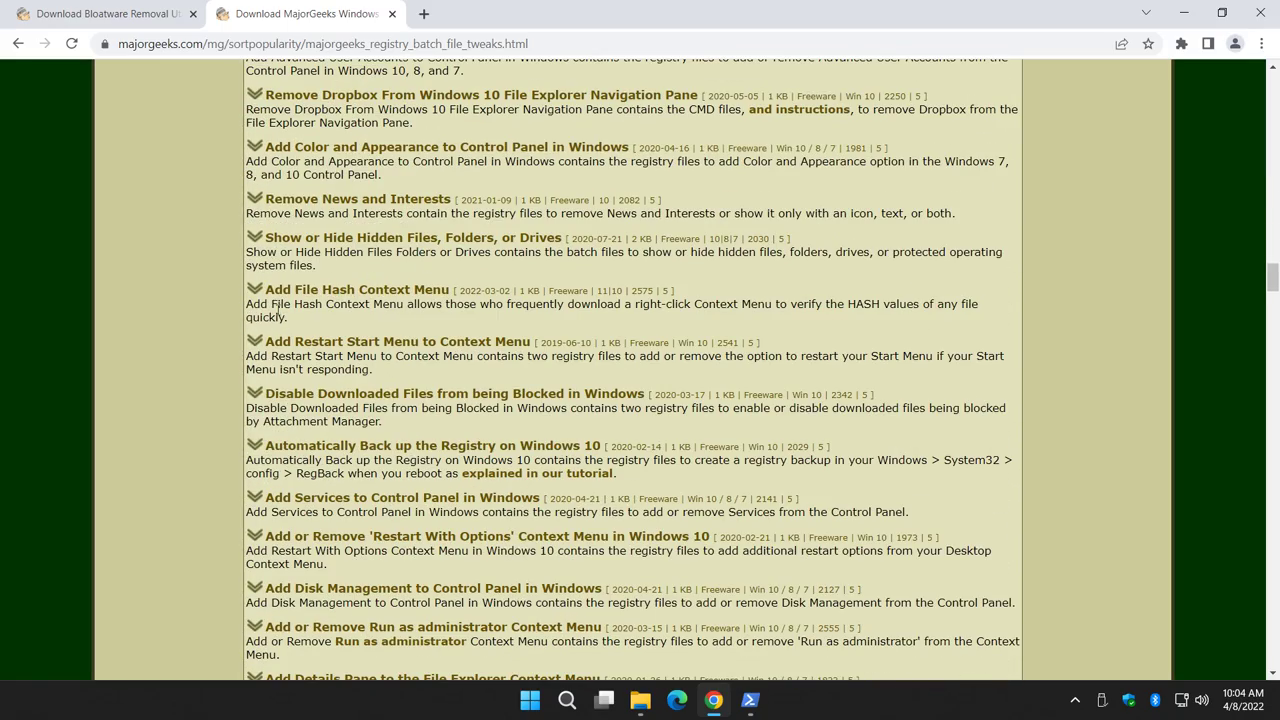
scroll(279, 245, "up", 15)
key("ctrl+w")
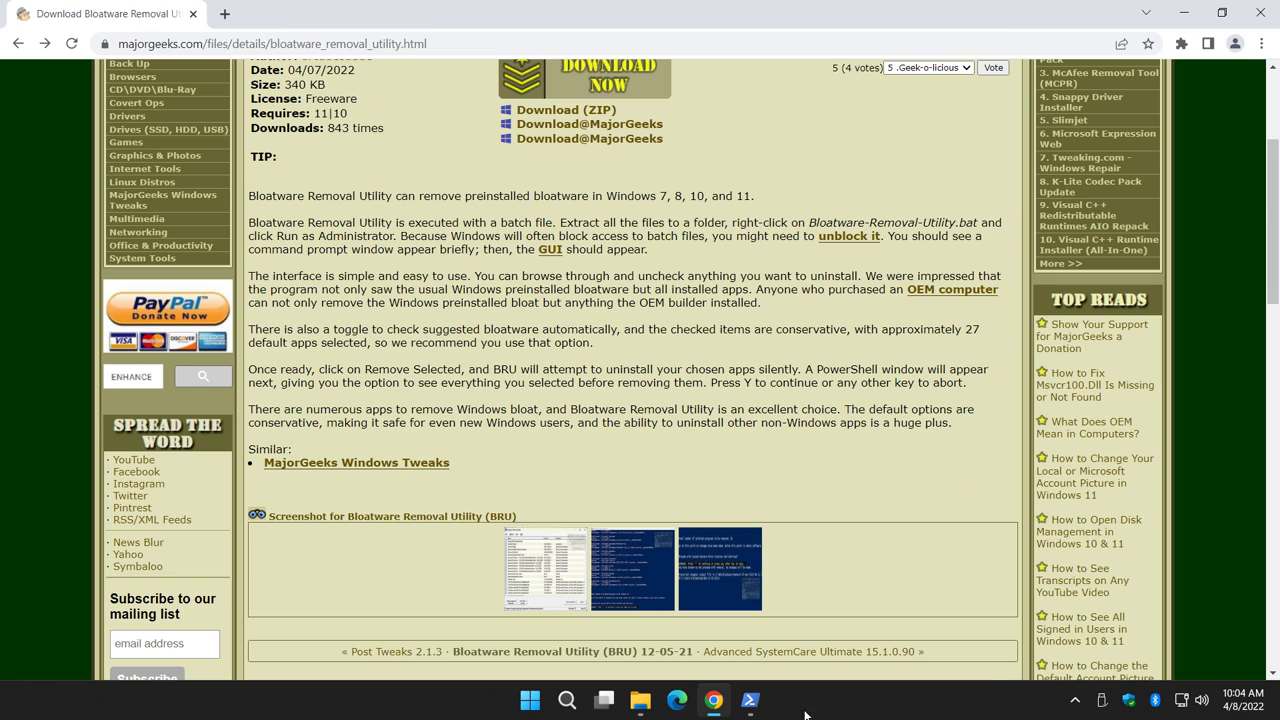
Restore the PowerShell window to read the completed removal and the log path under C:\BRU.
left_click(750, 700)
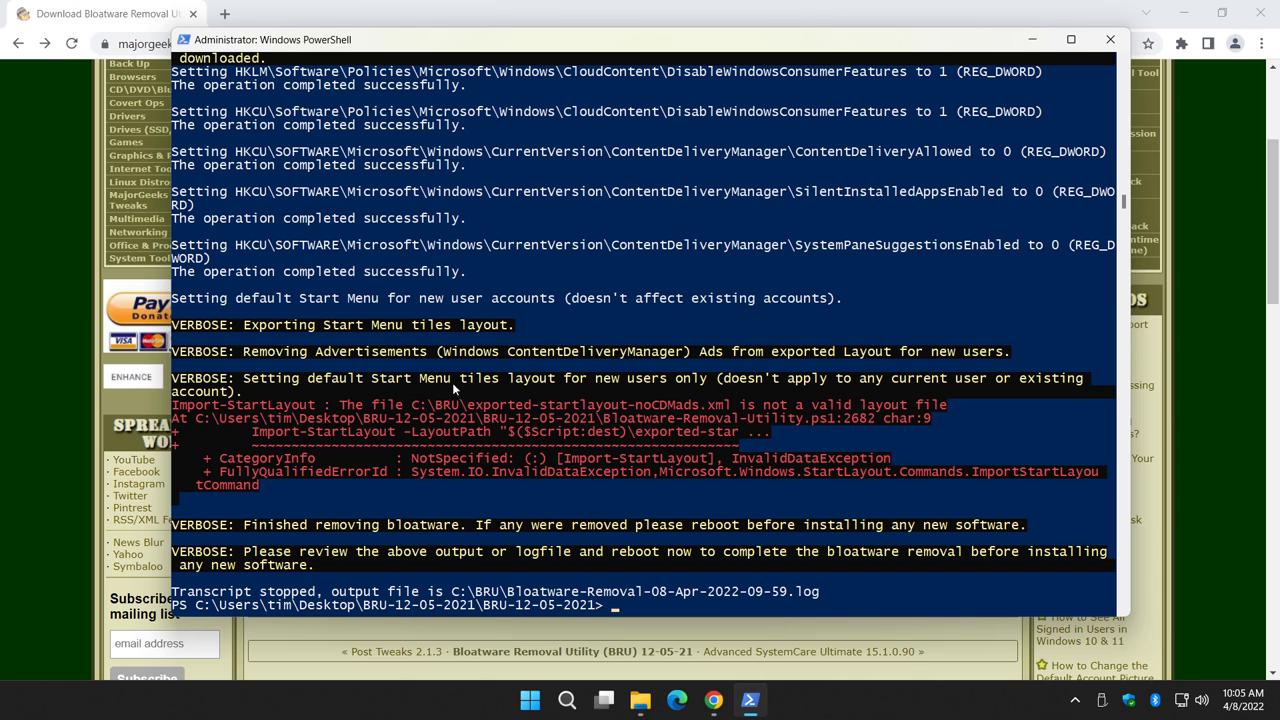
mouse_move(637, 705)
Close PowerShell and browse to the inner BRU-12-05-2021 folder on the Desktop in File Explorer.
left_click(1110, 39)
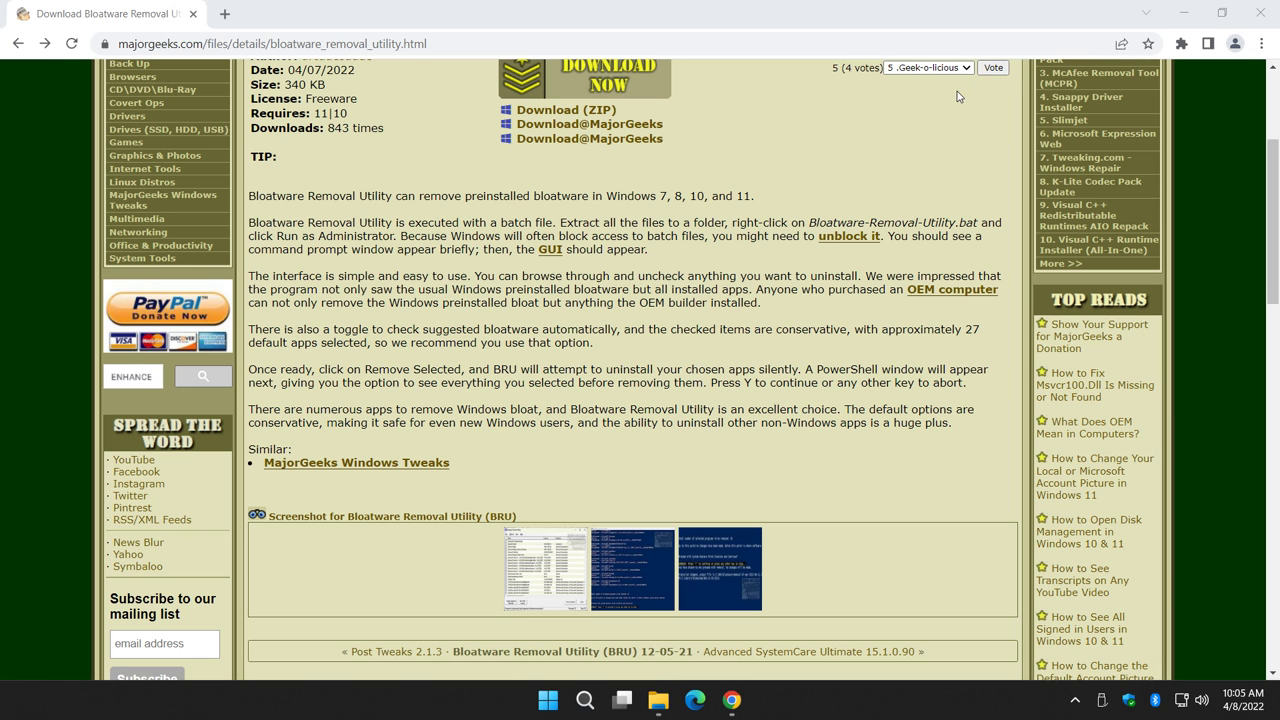
left_click(658, 700)
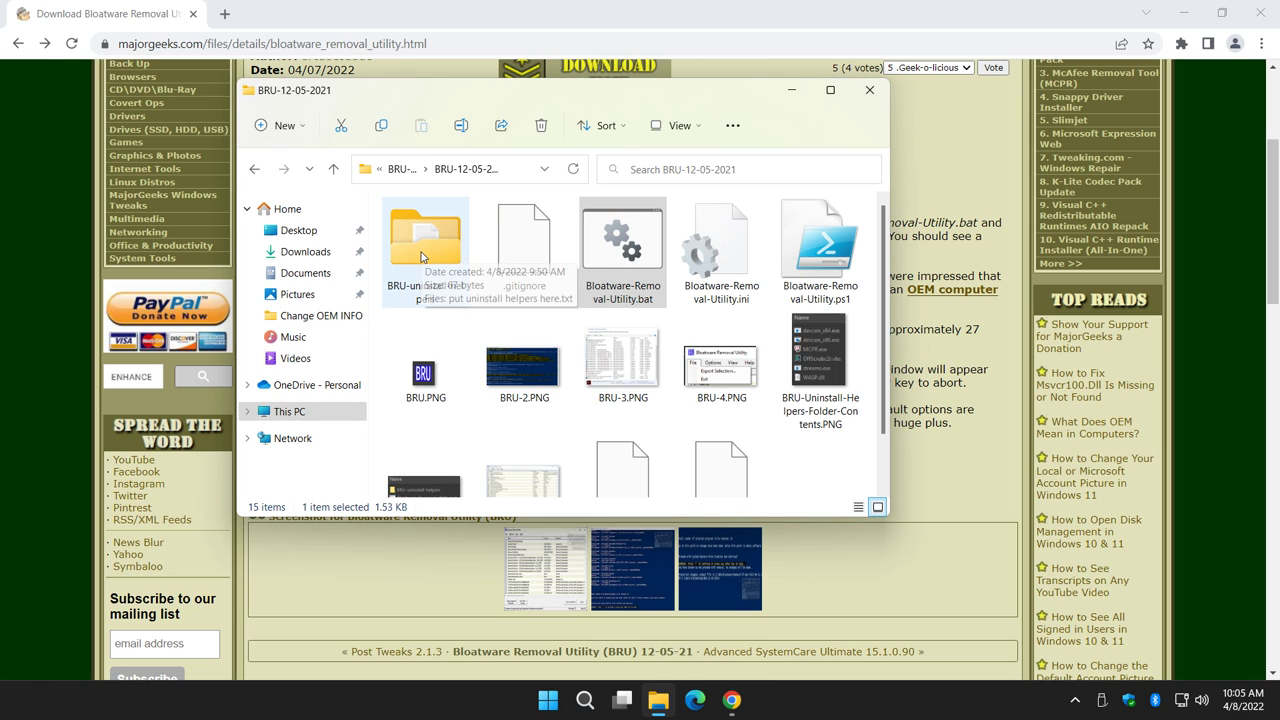
left_click(310, 232)
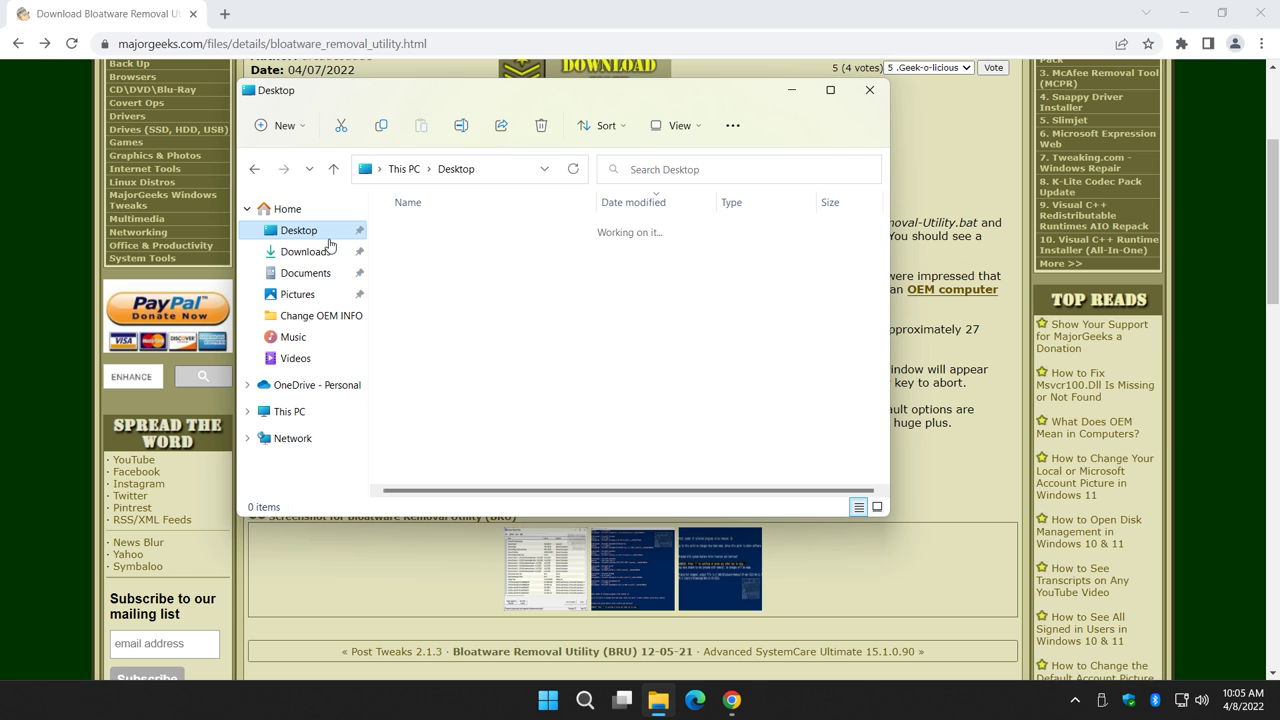
double_click(466, 288)
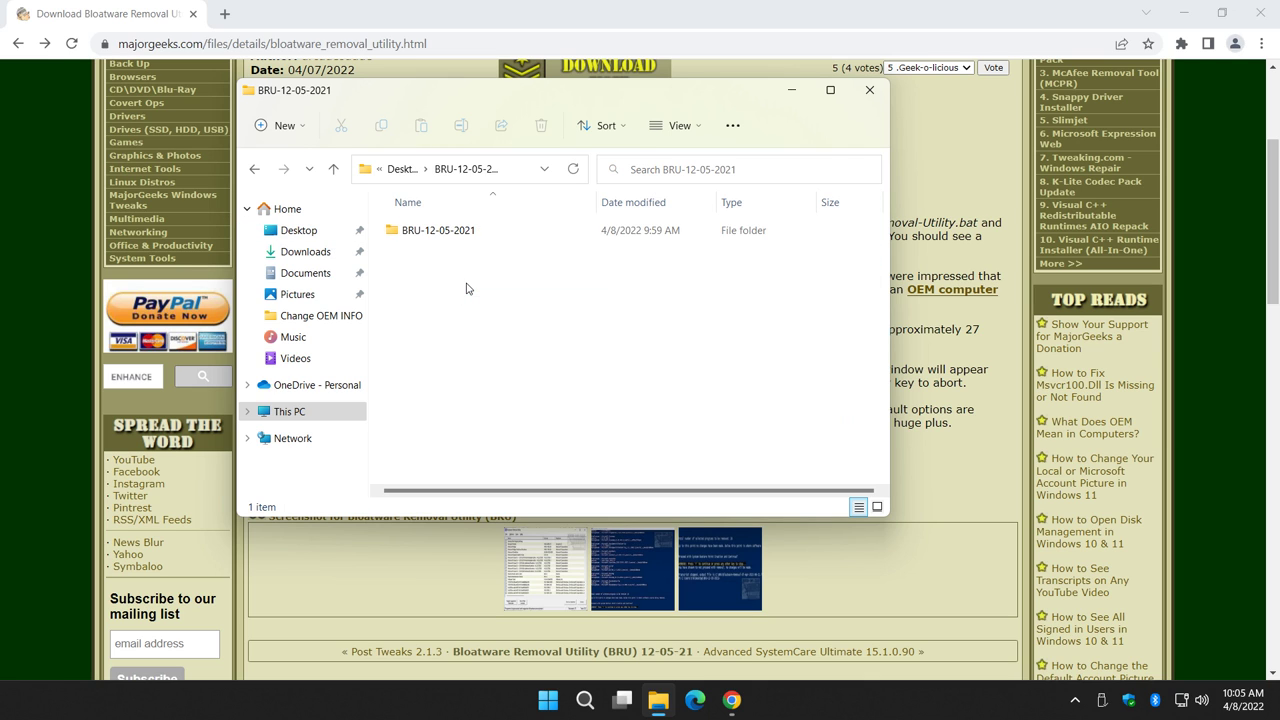
double_click(440, 231)
scroll(466, 330, "down", 2)
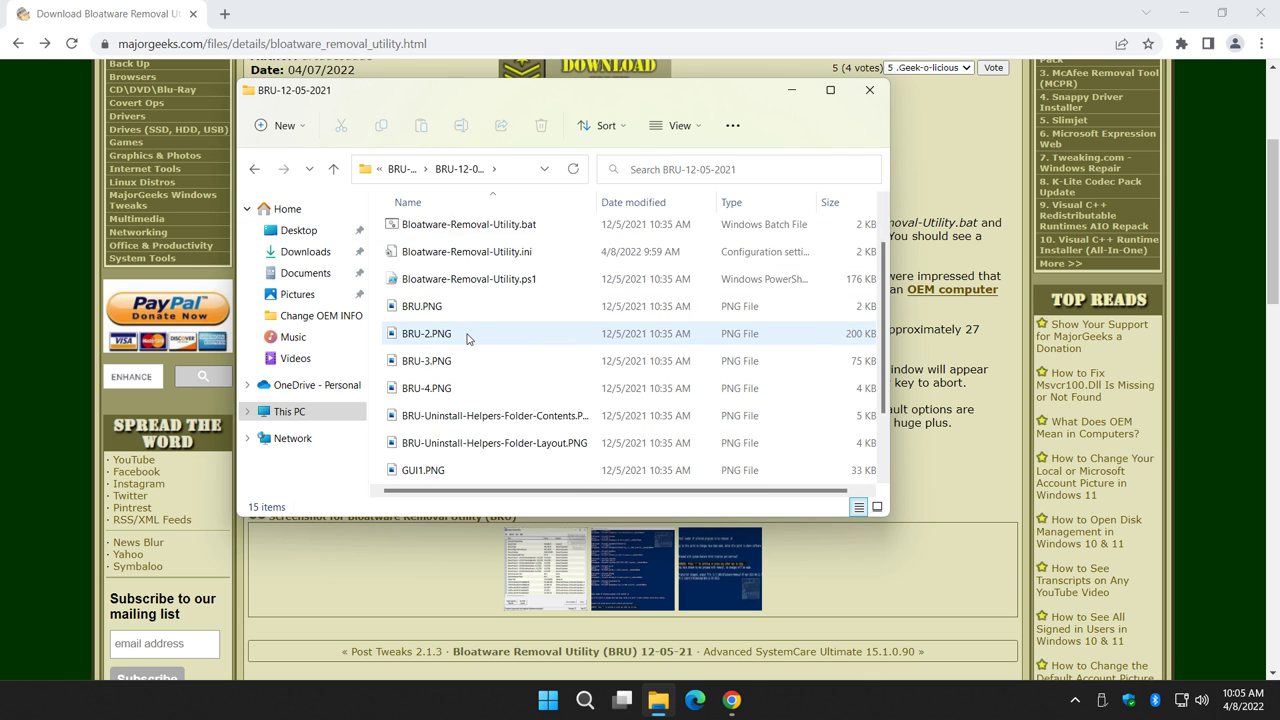
scroll(466, 338, "up", 2)
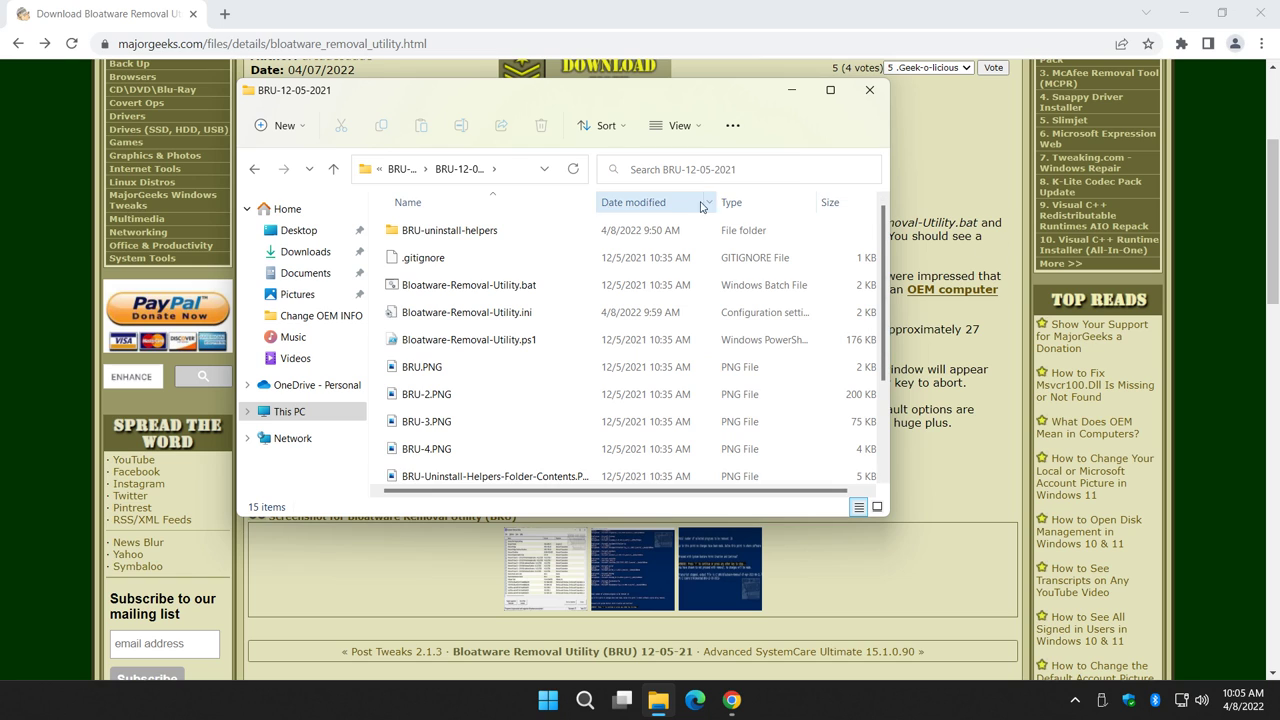
Sort the files by Date modified, then Name, and look inside BRU-uninstall-helpers before returning.
left_click(668, 204)
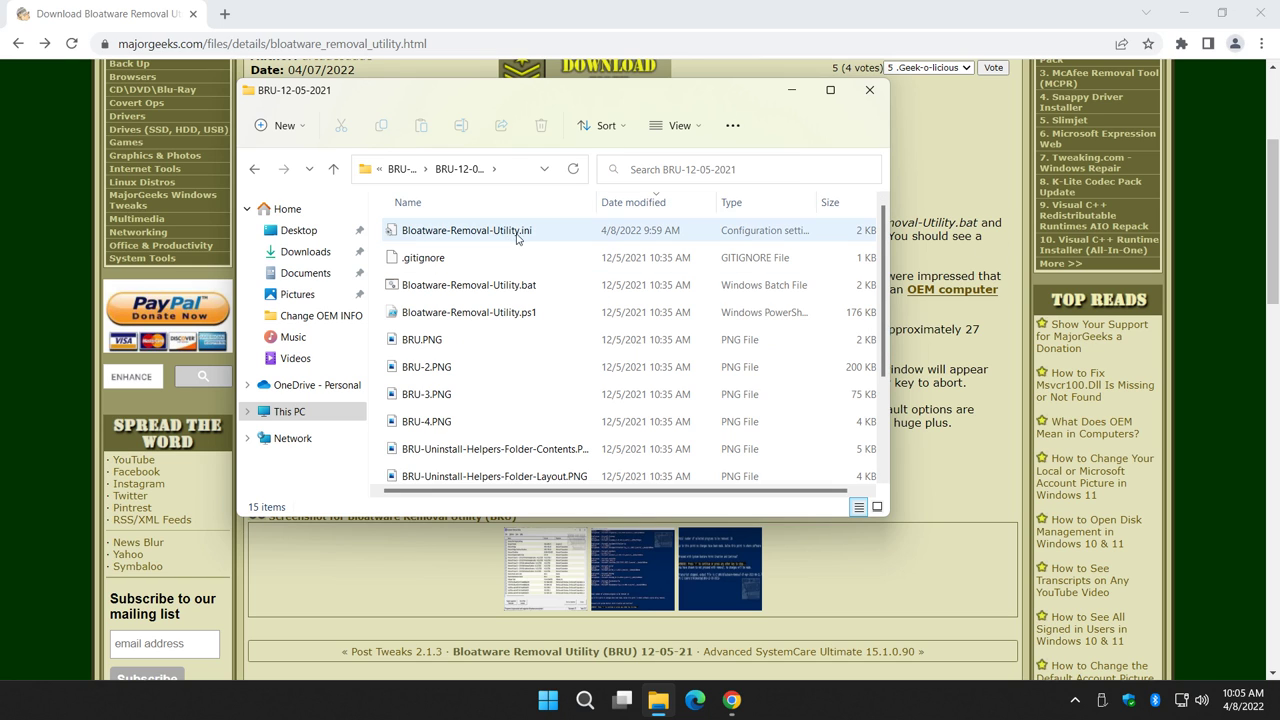
left_click(415, 205)
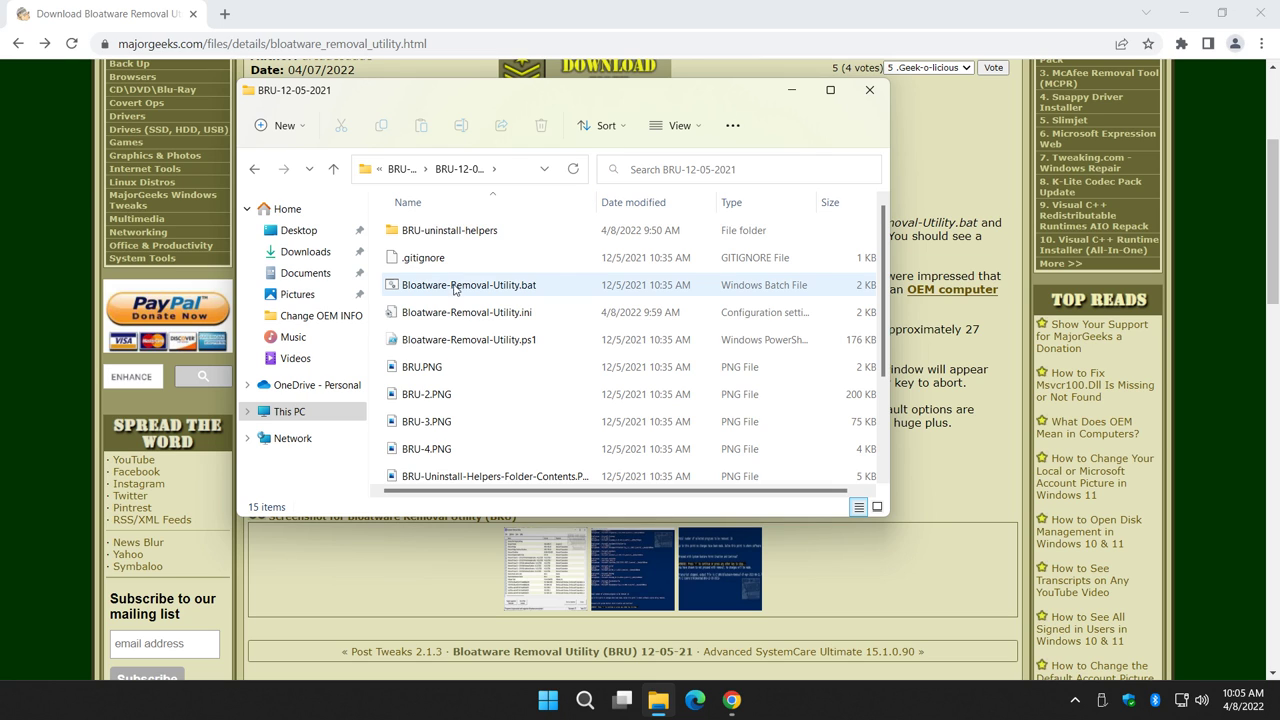
left_click(463, 236)
double_click(463, 232)
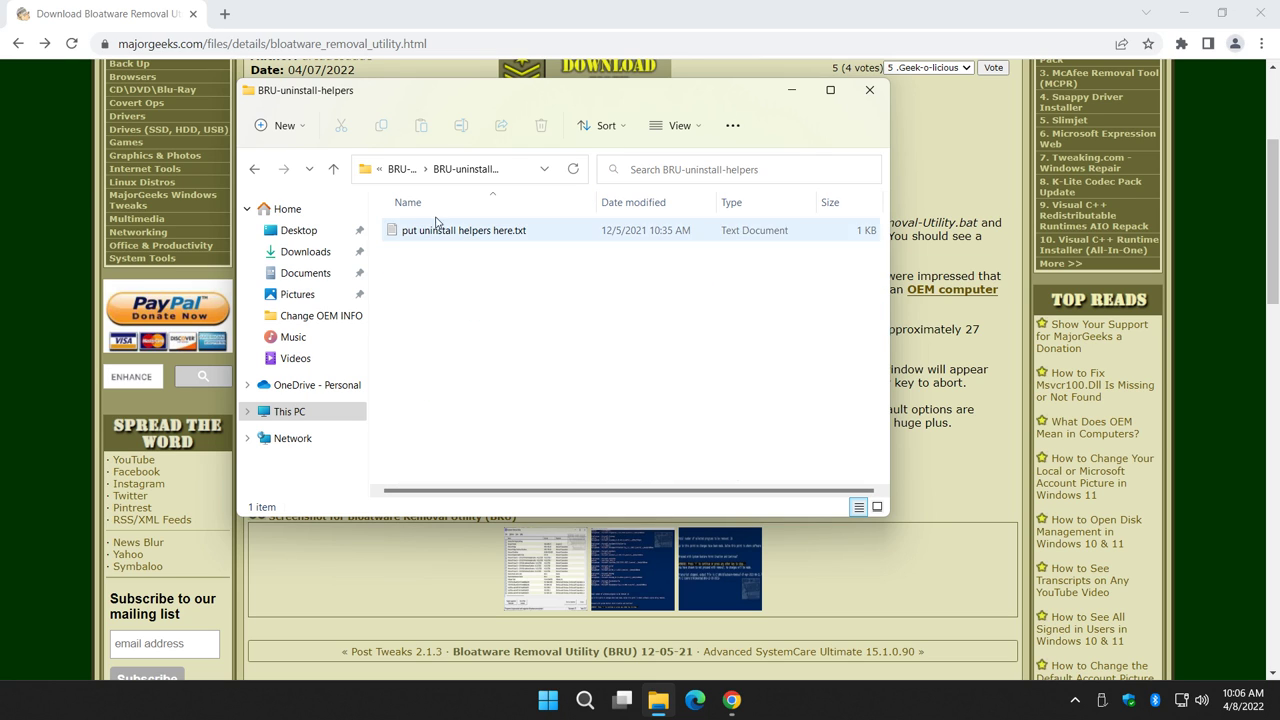
left_click(254, 169)
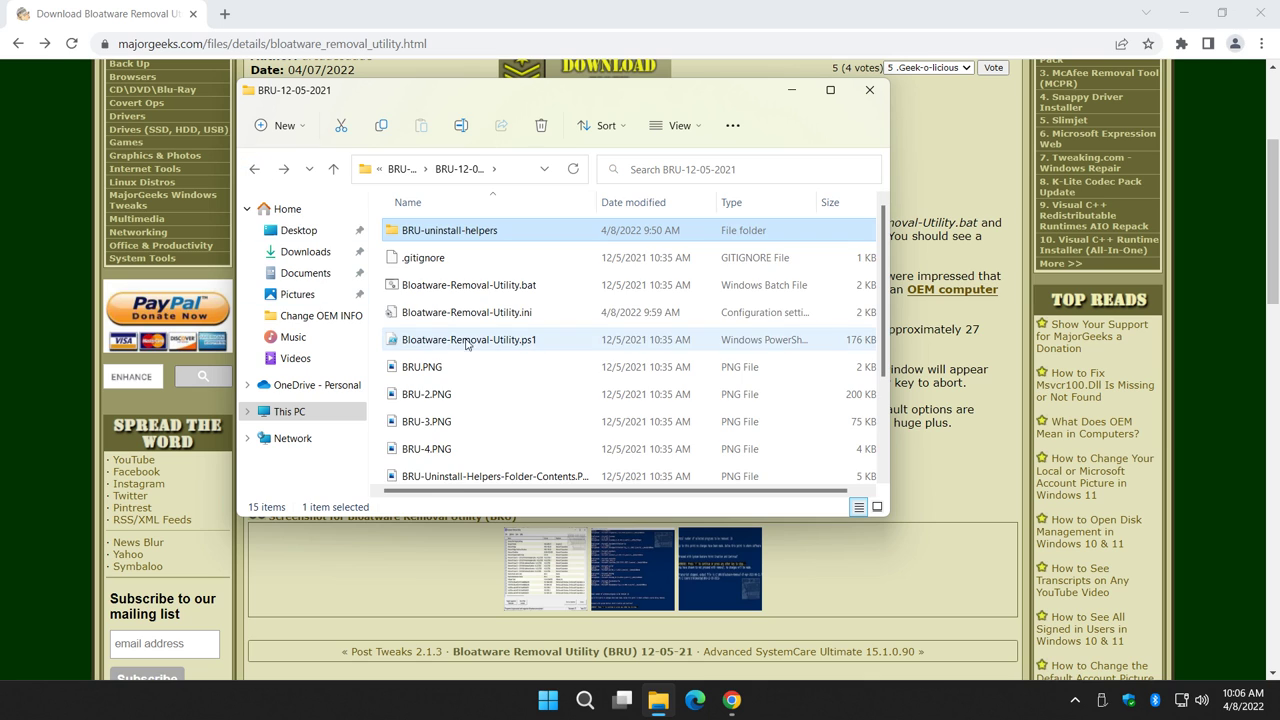
left_click_drag(882, 235, 884, 347)
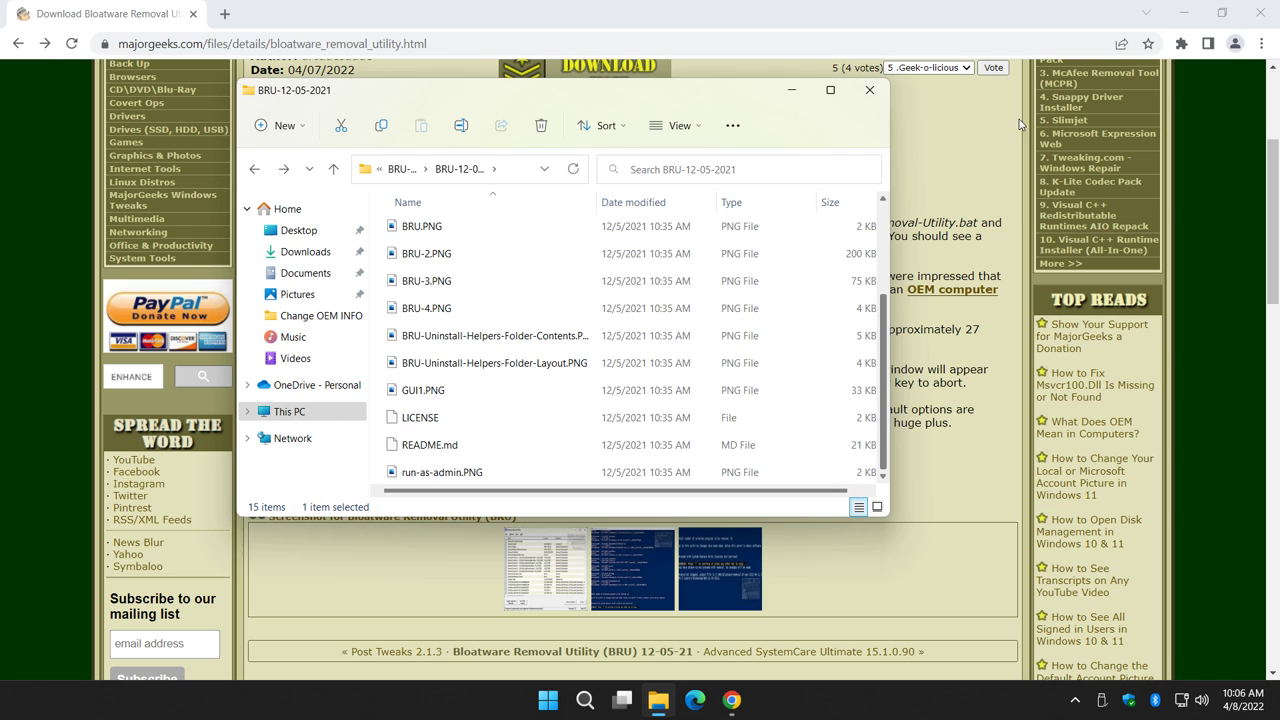
Minimize Chrome, sort the files by Type, then close the BRU-12-05-2021 window.
left_click(1183, 13)
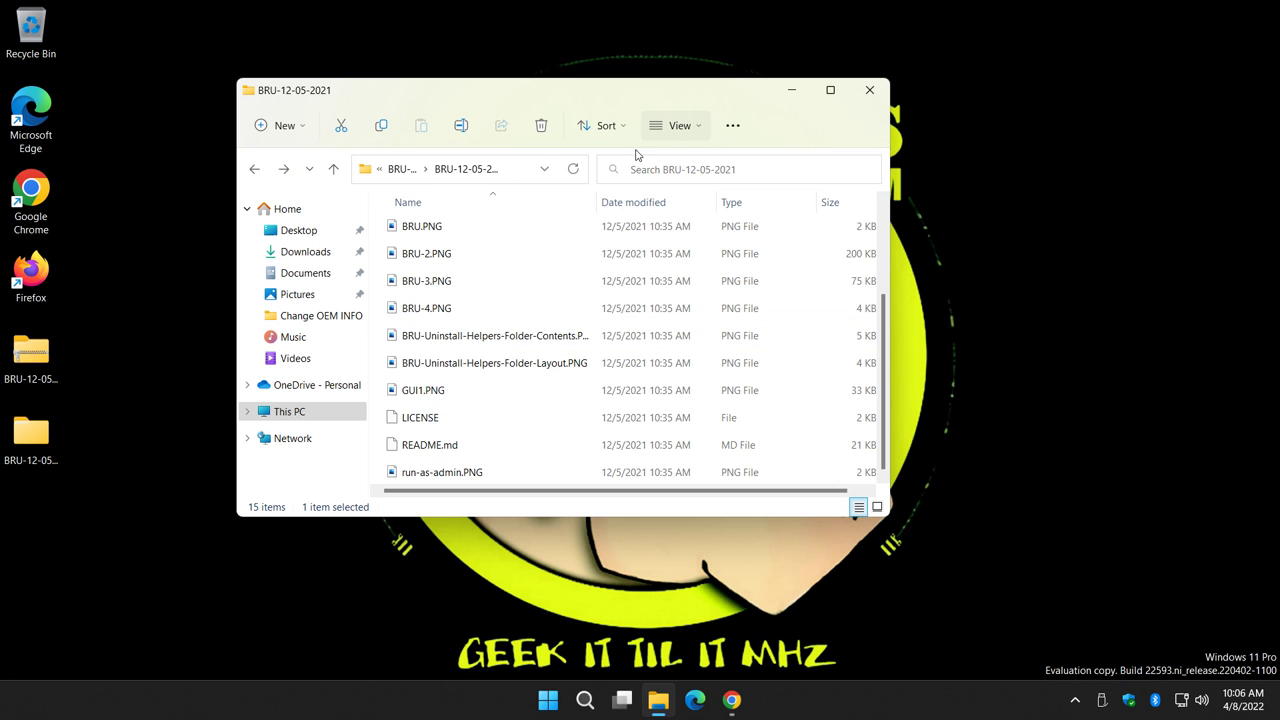
left_click(740, 205)
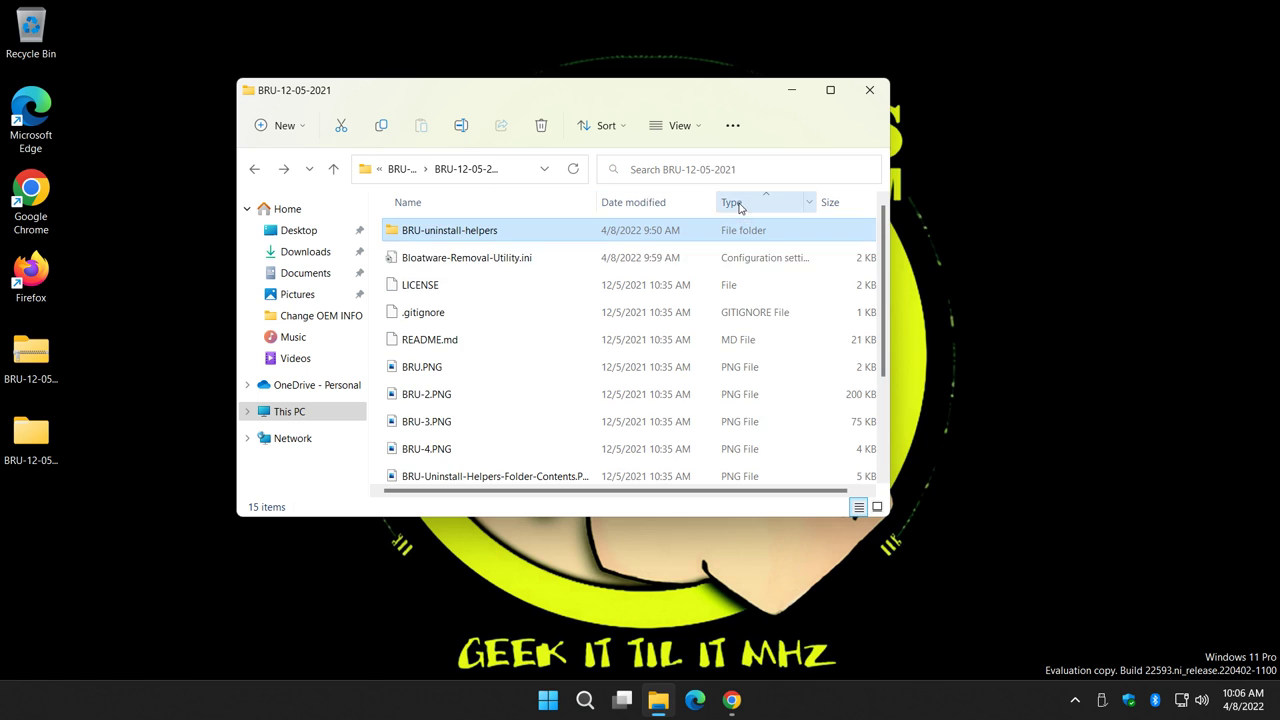
scroll(728, 372, "down", 2)
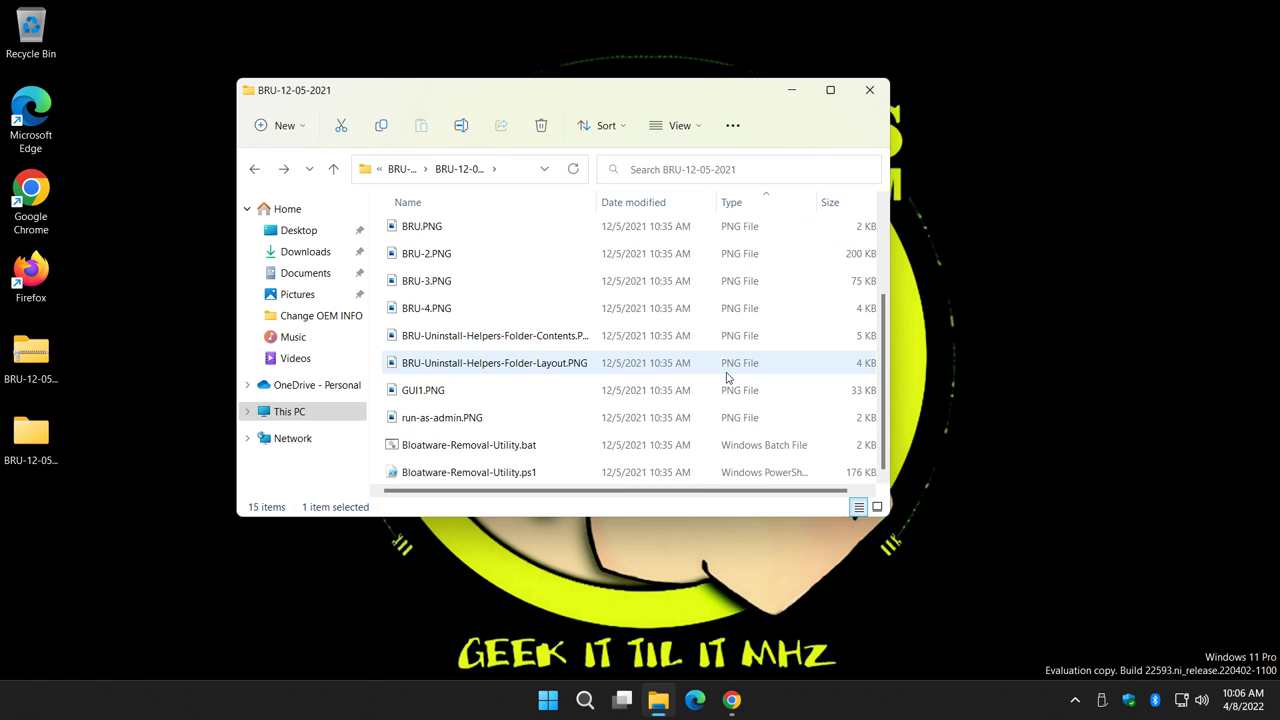
scroll(728, 375, "up", 2)
scroll(737, 385, "down", 2)
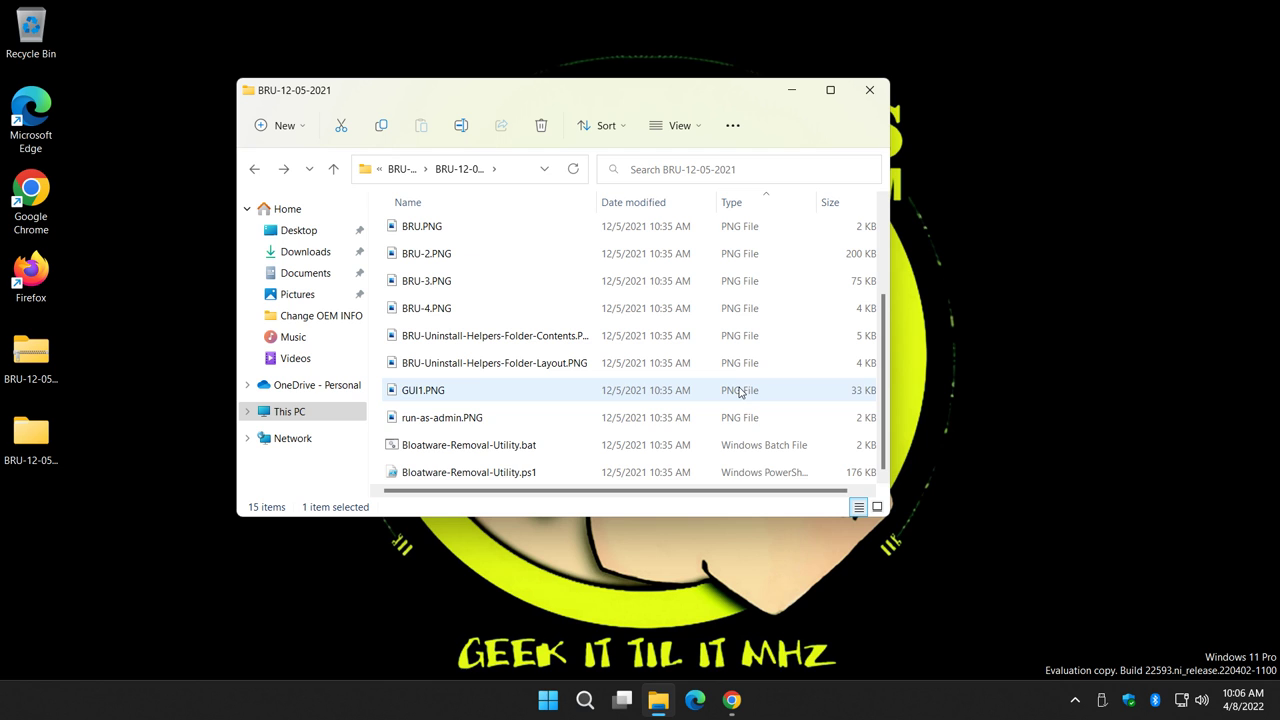
scroll(755, 330, "up", 2)
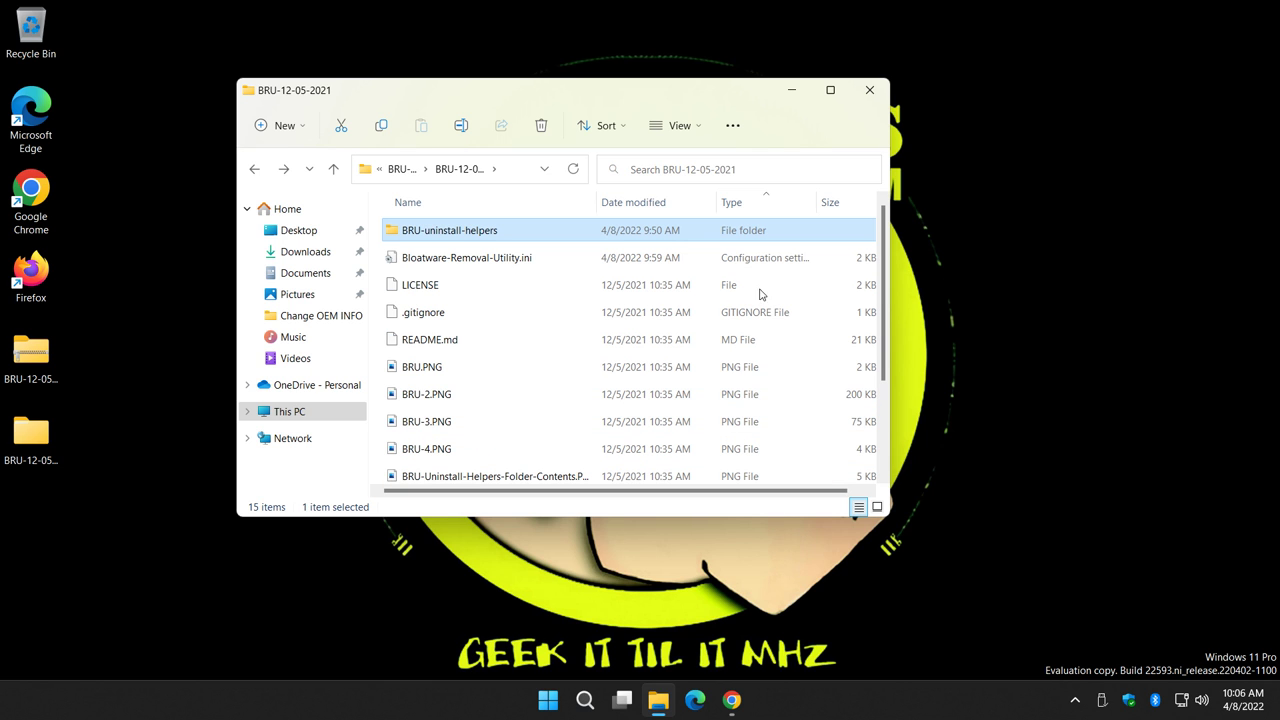
left_click(869, 90)
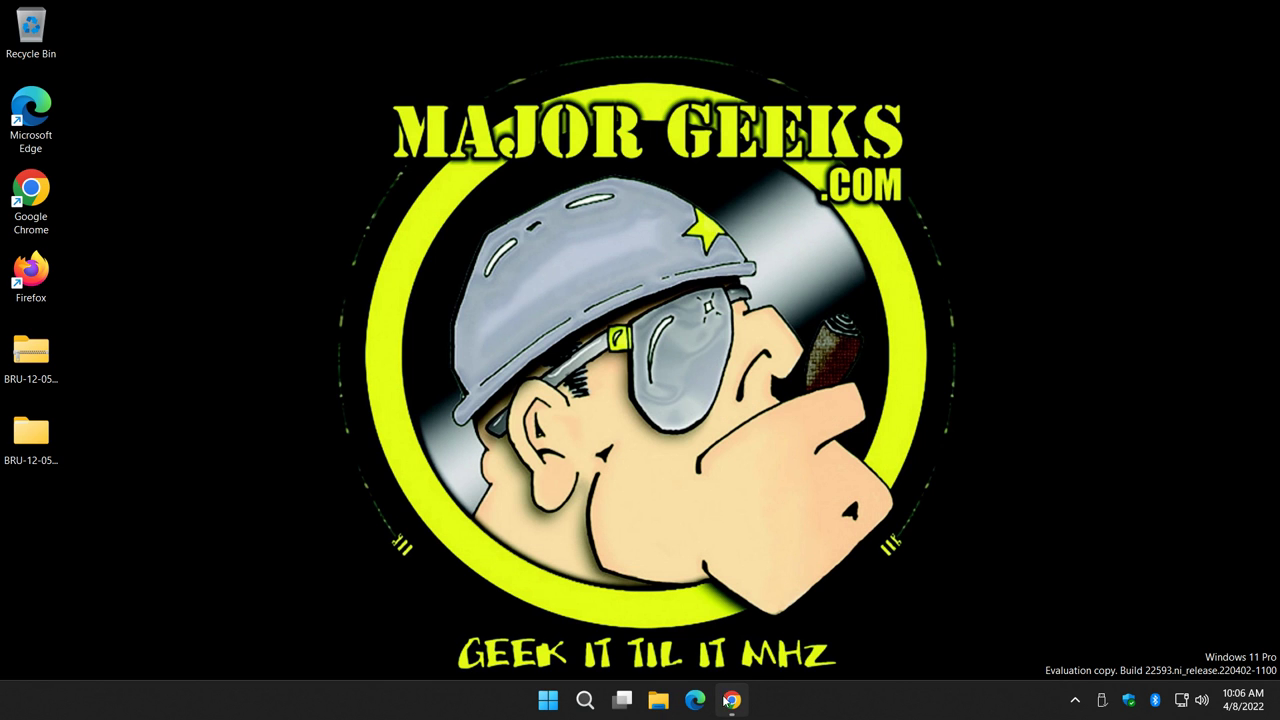
left_click(731, 700)
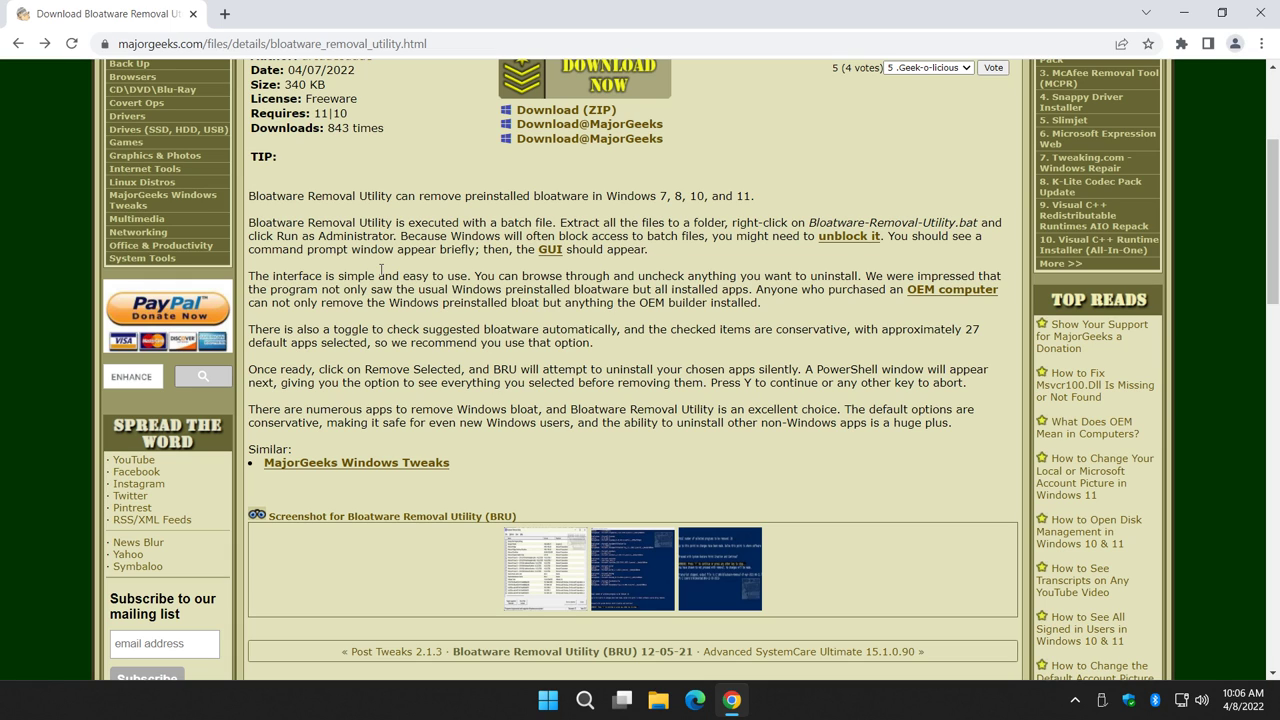
triple_click(363, 270)
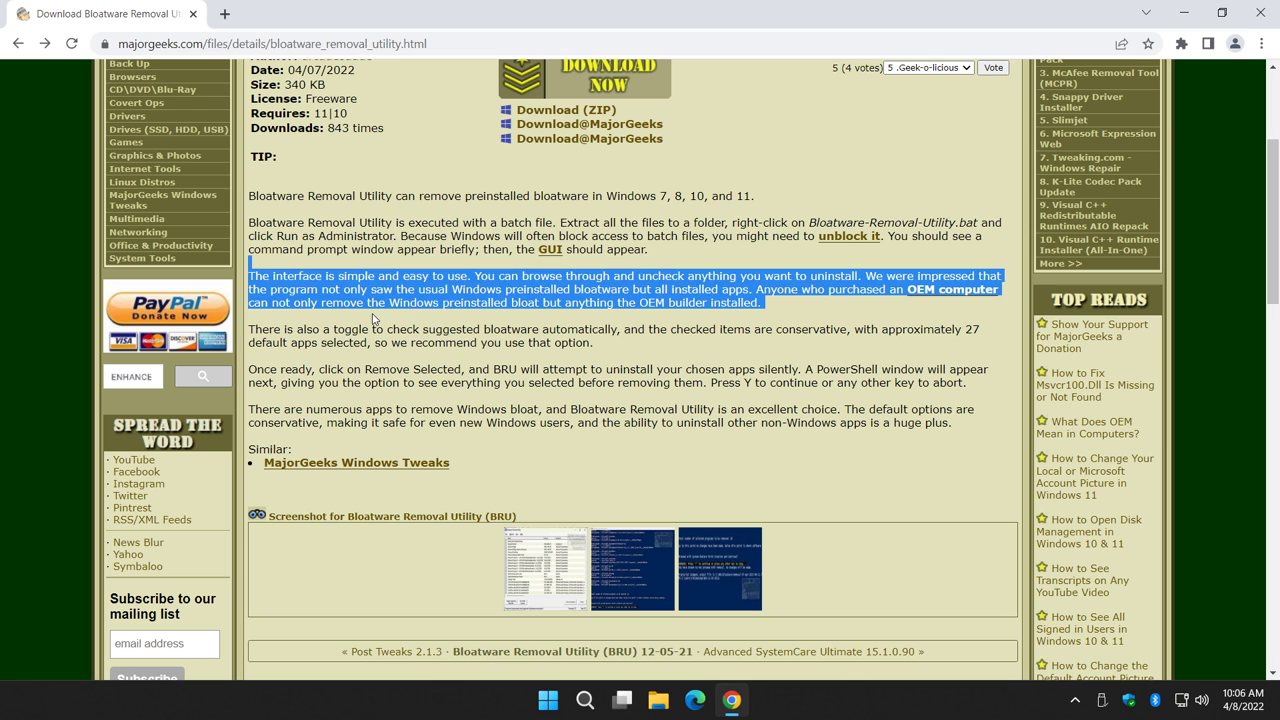
left_click(373, 318)
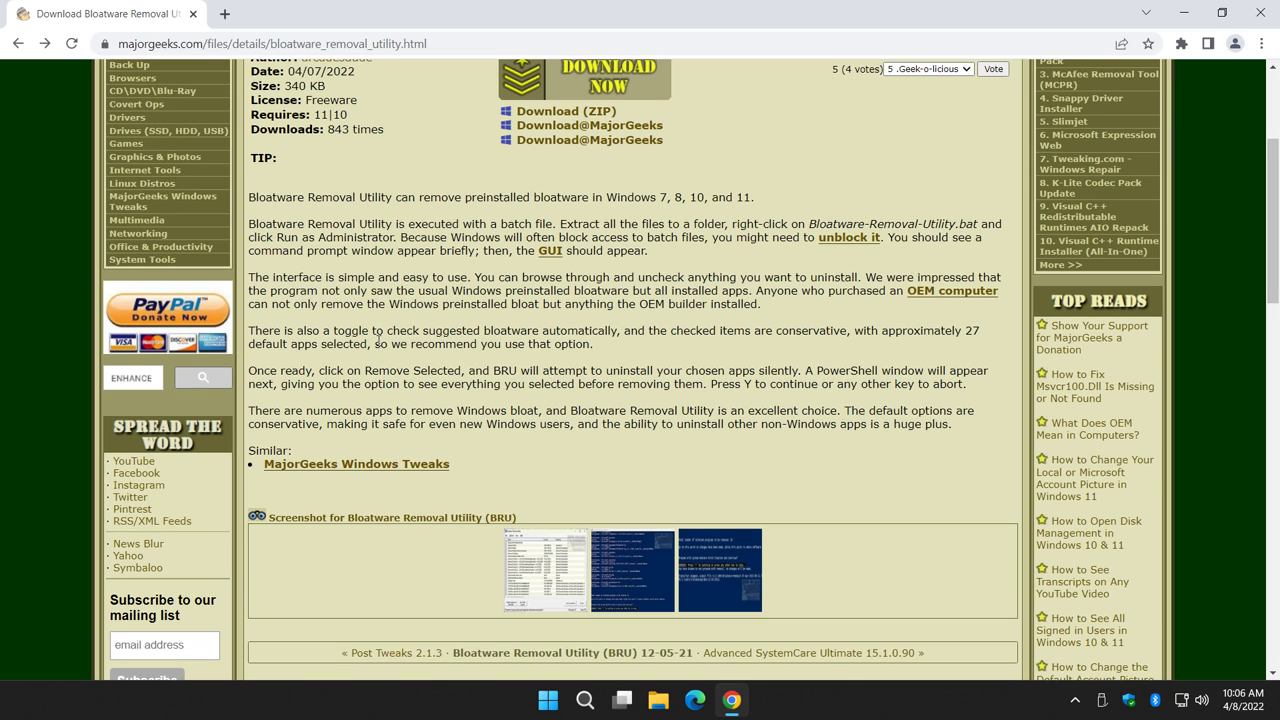
scroll(371, 317, "up", 2)
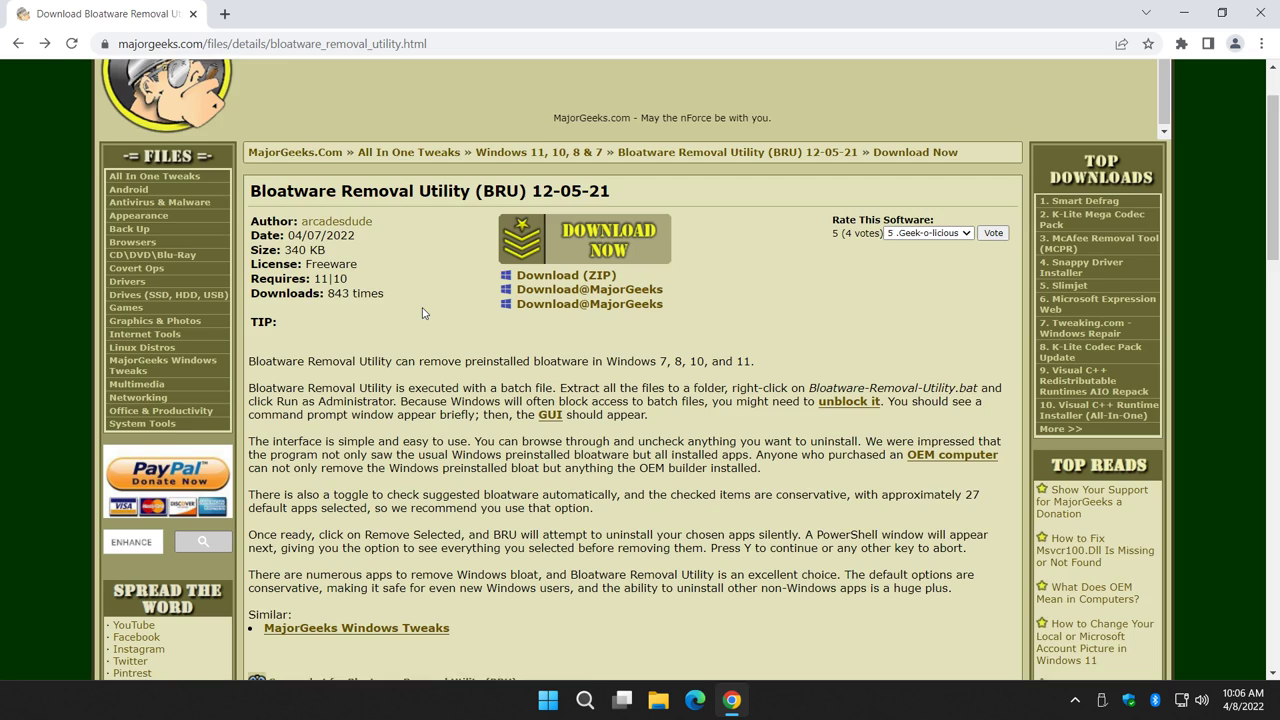
scroll(423, 313, "down", 4)
scroll(422, 313, "up", 4)
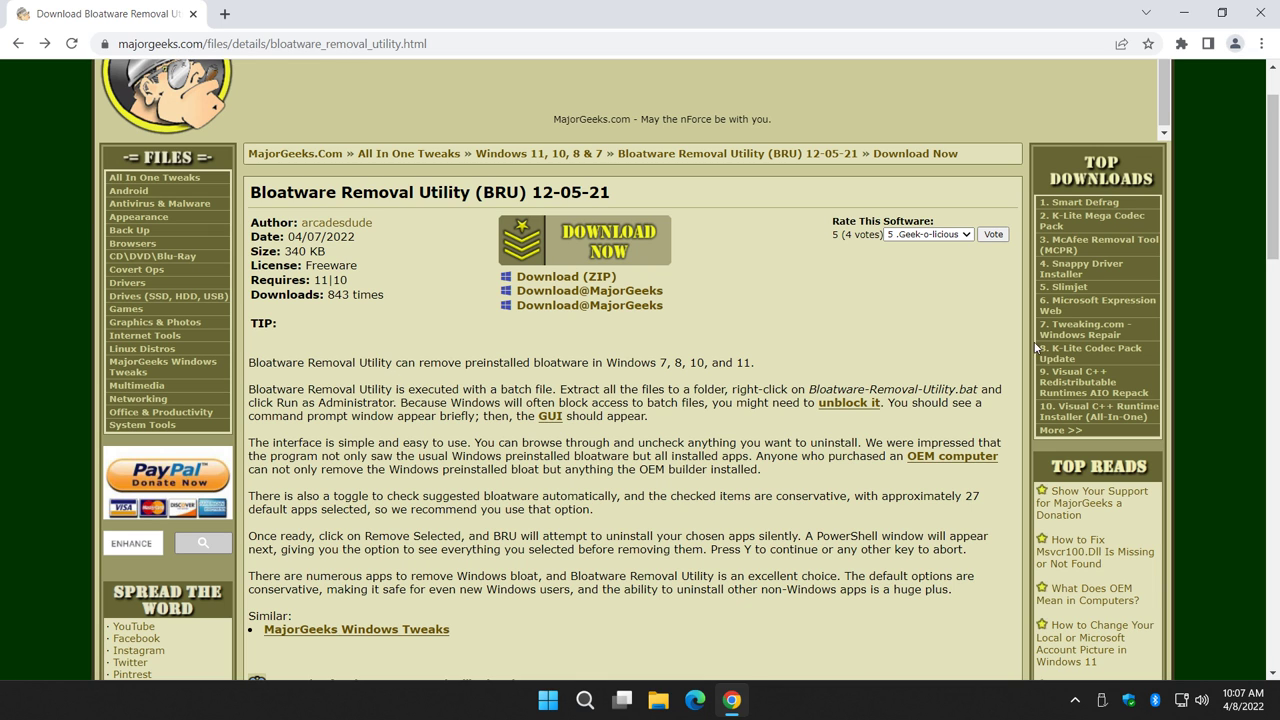
Delete the downloaded BRU zip and the extracted BRU-12-05-2021 folder from the desktop.
left_click(1184, 13)
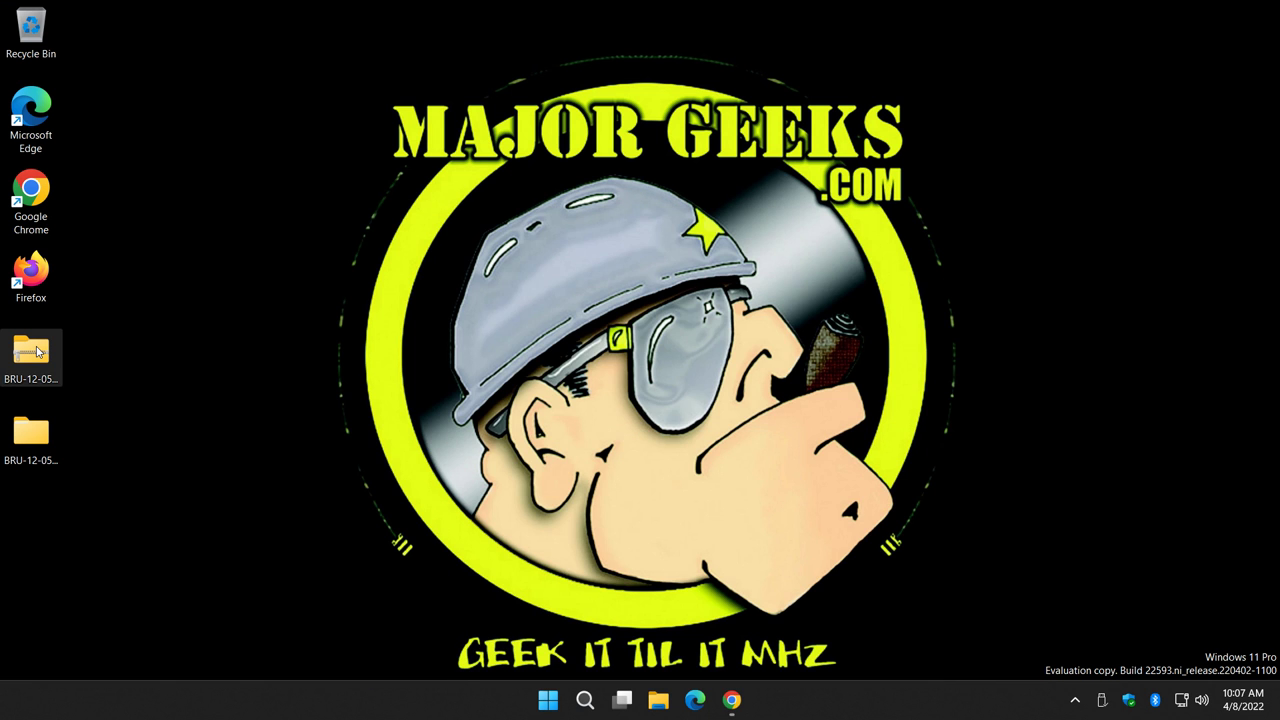
left_click(36, 352)
key("Delete")
left_click(31, 437)
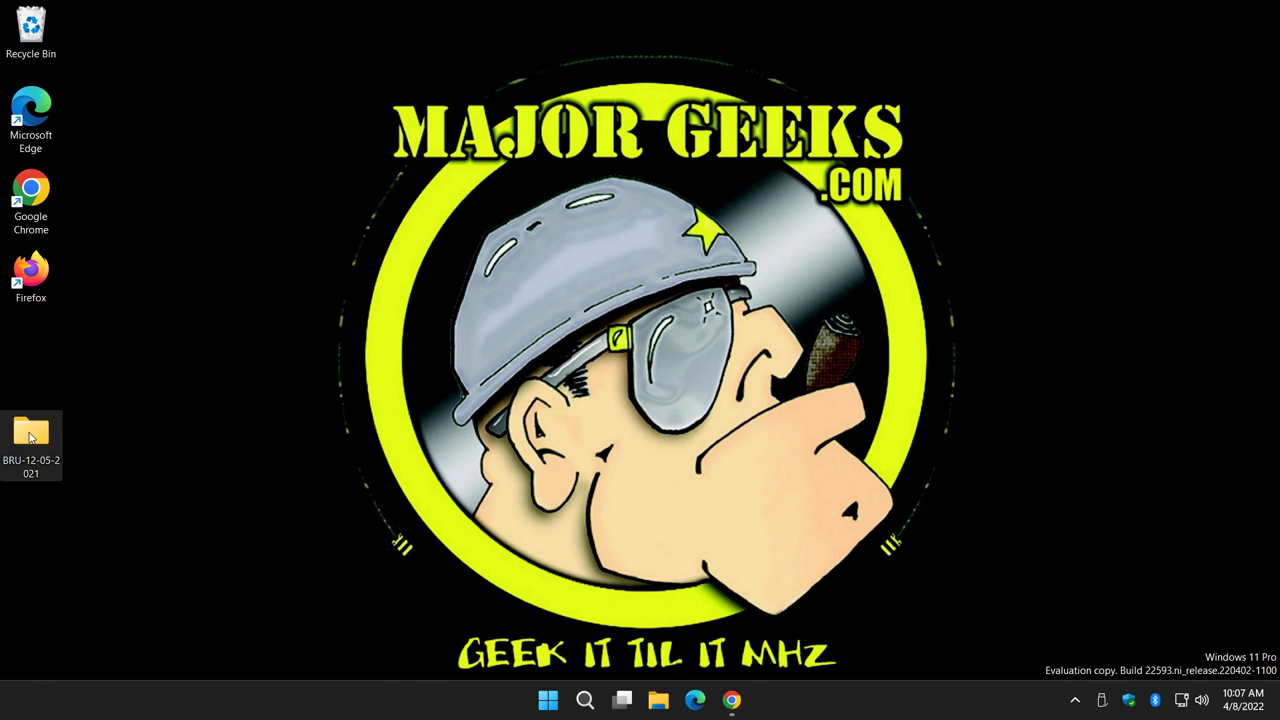
key("Delete")
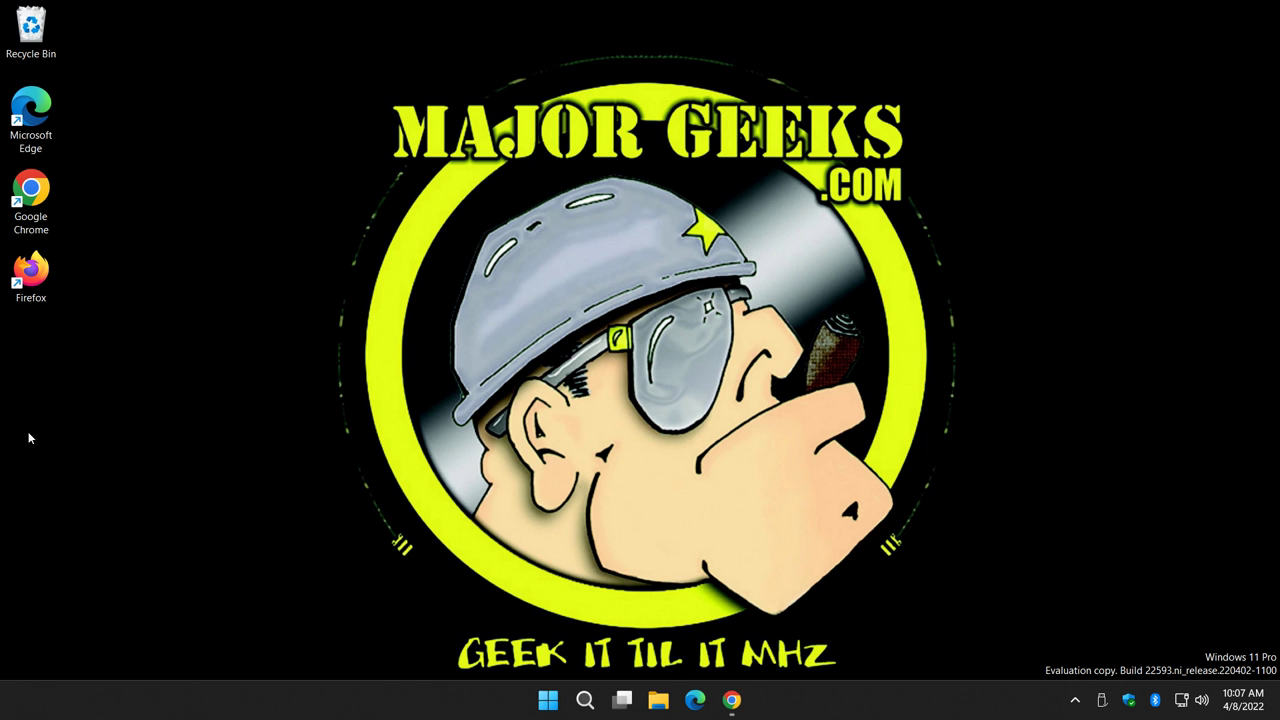
Restore Chrome to show the MajorGeeks Bloatware Removal Utility (BRU) 12-05-21 page.
left_click(732, 700)
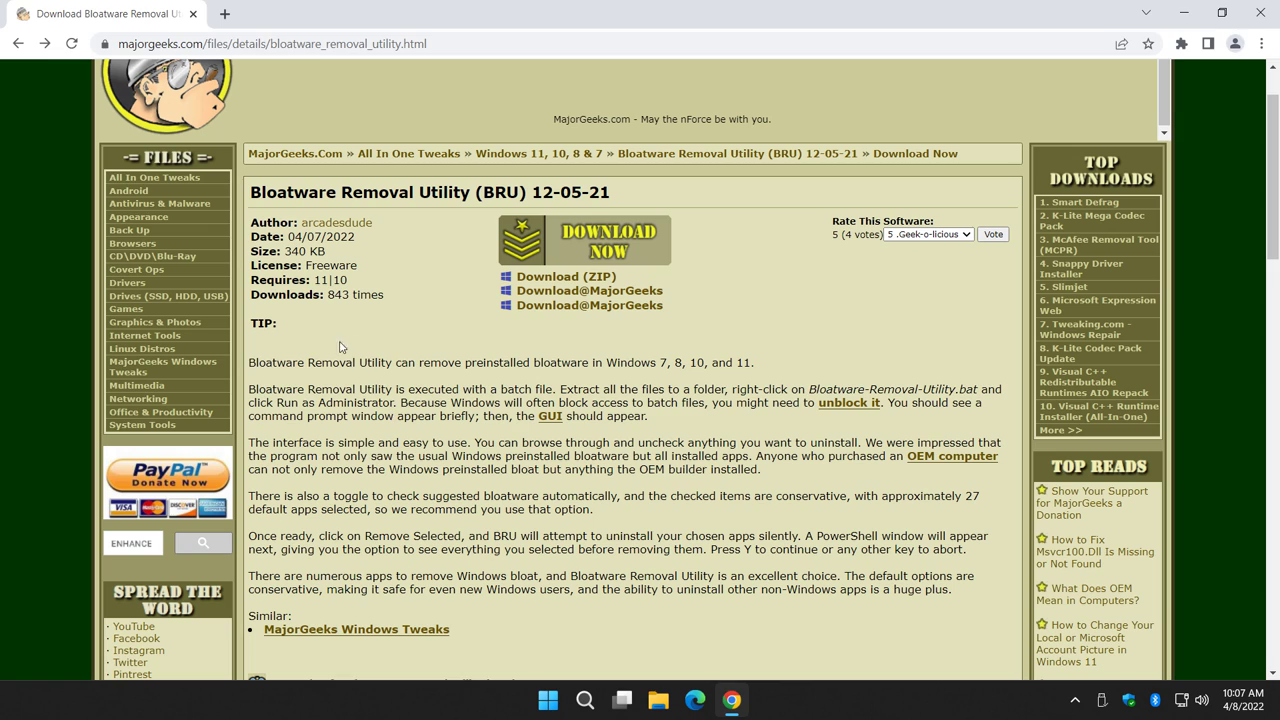
scroll(395, 390, "down", 3)
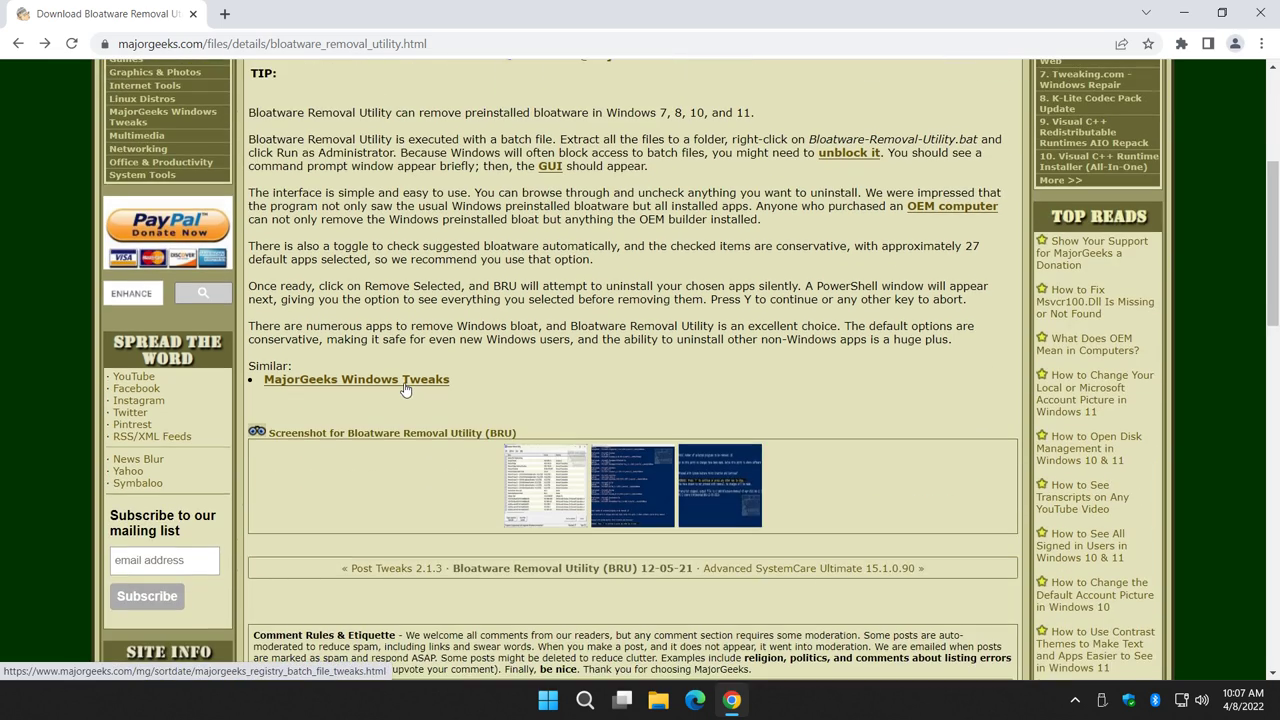
scroll(404, 386, "up", 3)
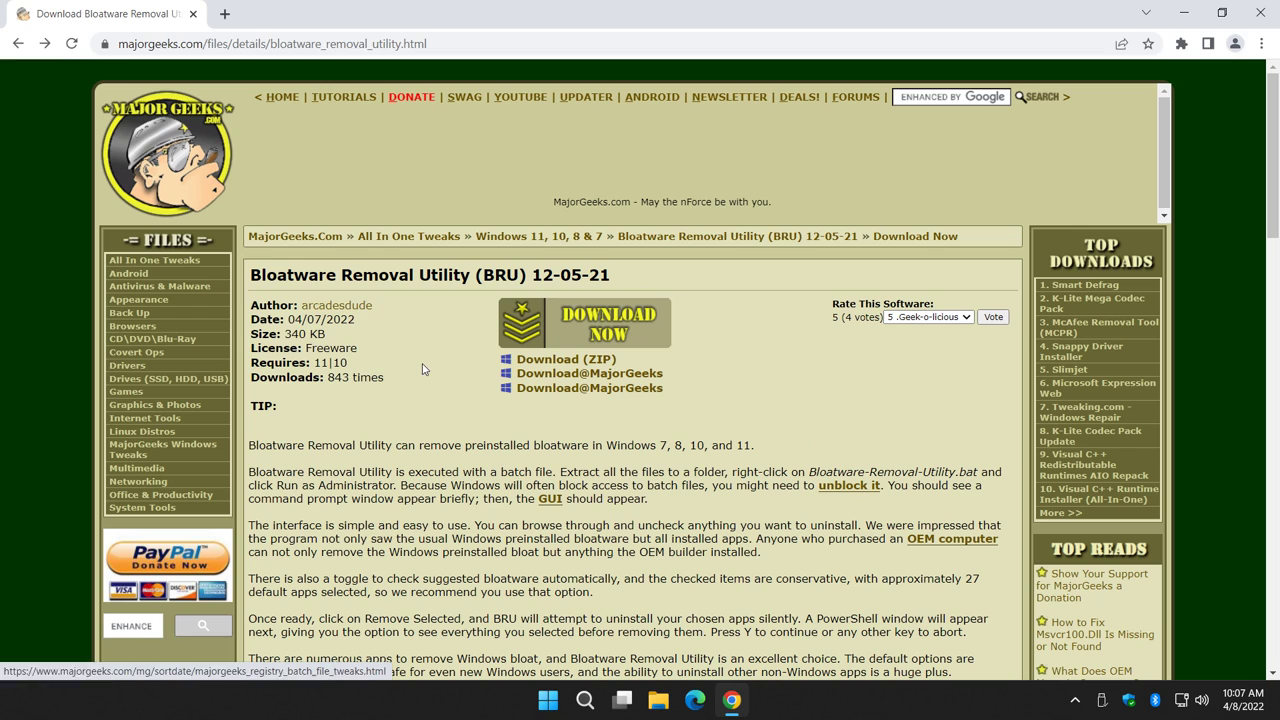